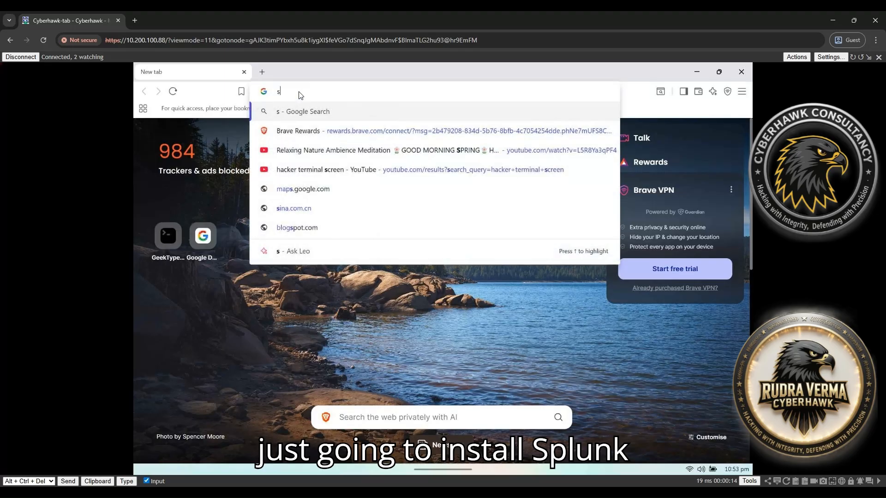
Search Google for Splunk and pass the CAPTCHA by selecting the three traffic-light tiles
key("Return")
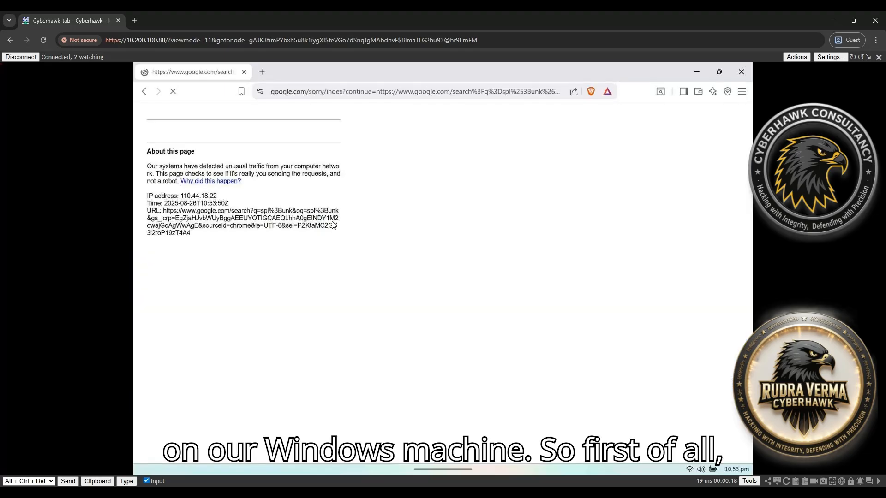
left_click(160, 152)
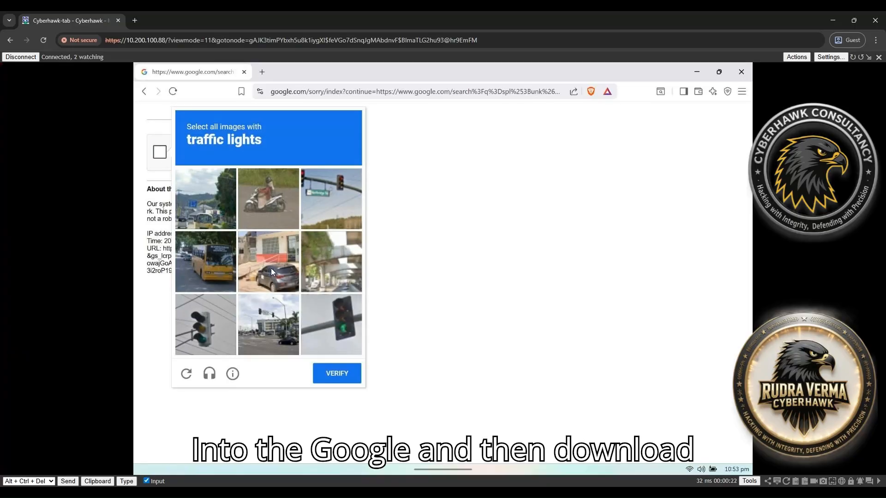
left_click(333, 209)
left_click(326, 303)
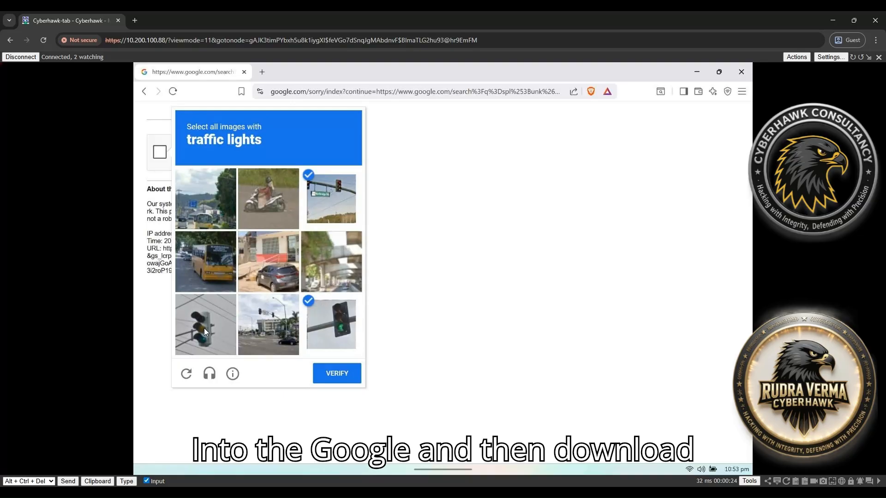
left_click(204, 328)
left_click(339, 369)
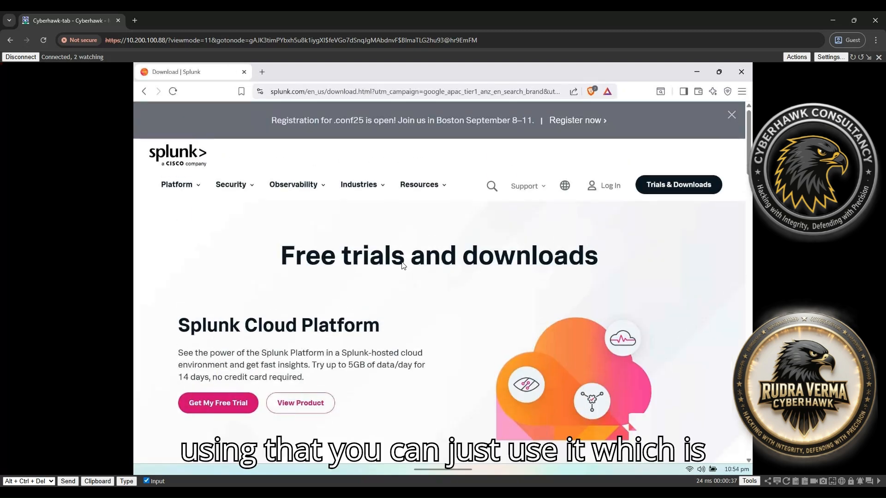
Reload and browse Splunk's Trials & Downloads page, then go back twice to the Google results
left_click(700, 193)
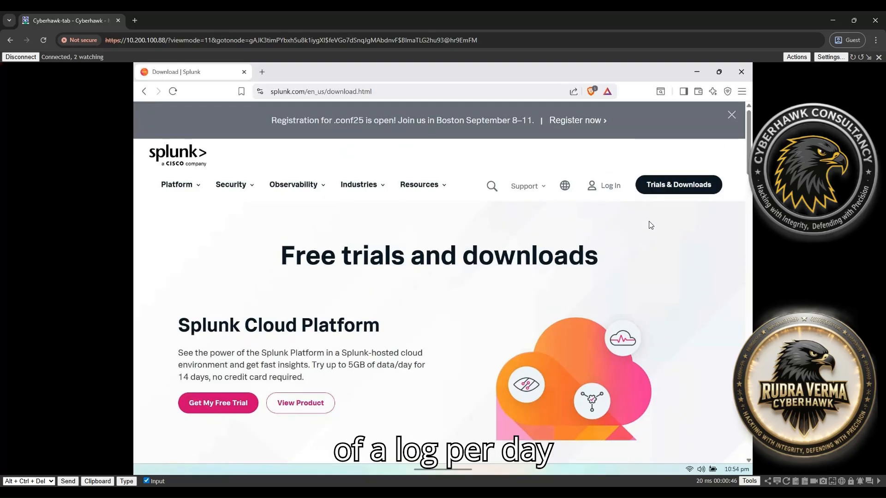
scroll(677, 191, "down", 3)
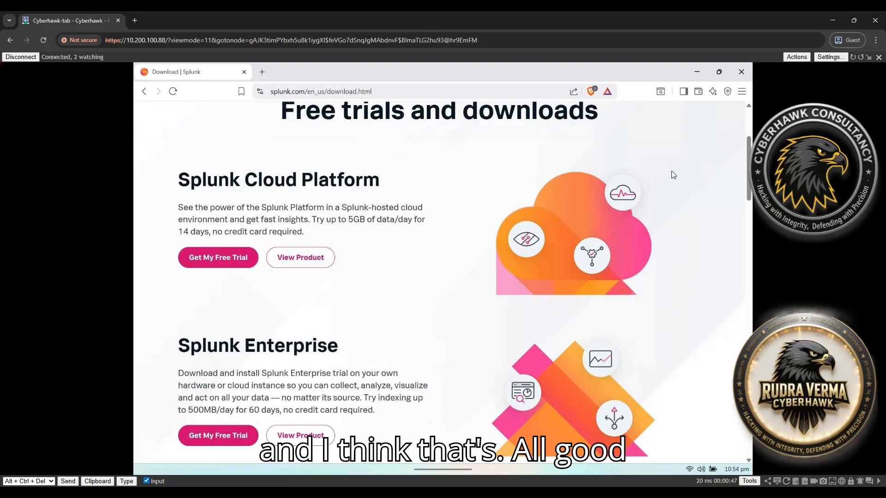
scroll(674, 175, "up", 3)
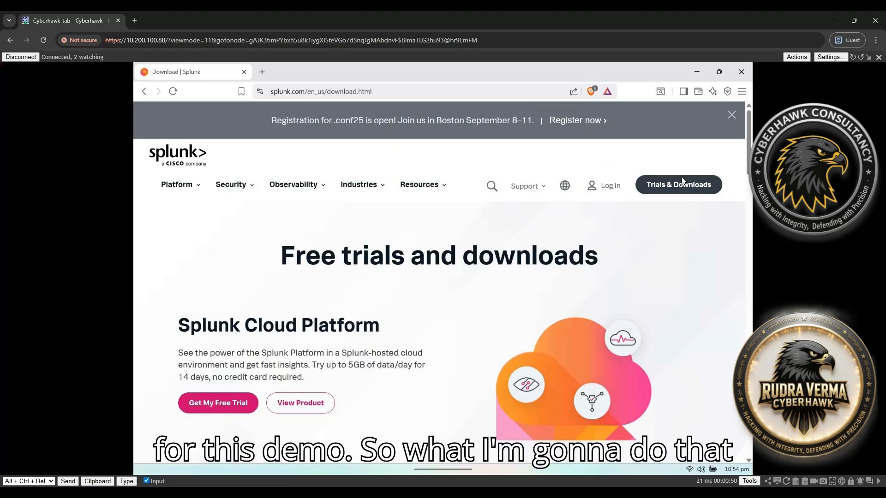
left_click(682, 180)
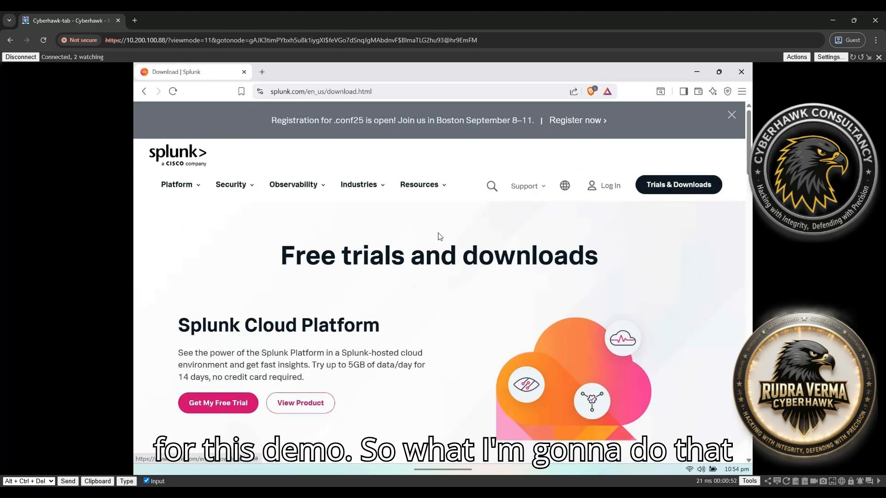
scroll(421, 245, "down", 10)
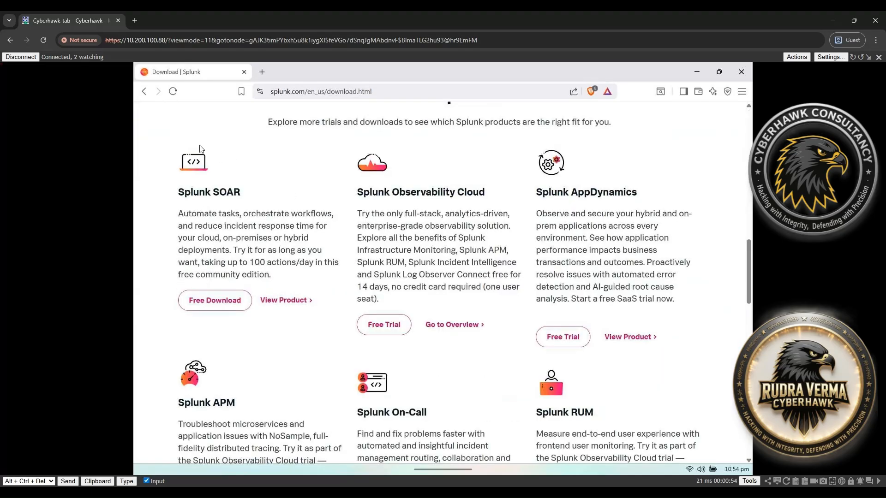
left_click(143, 91)
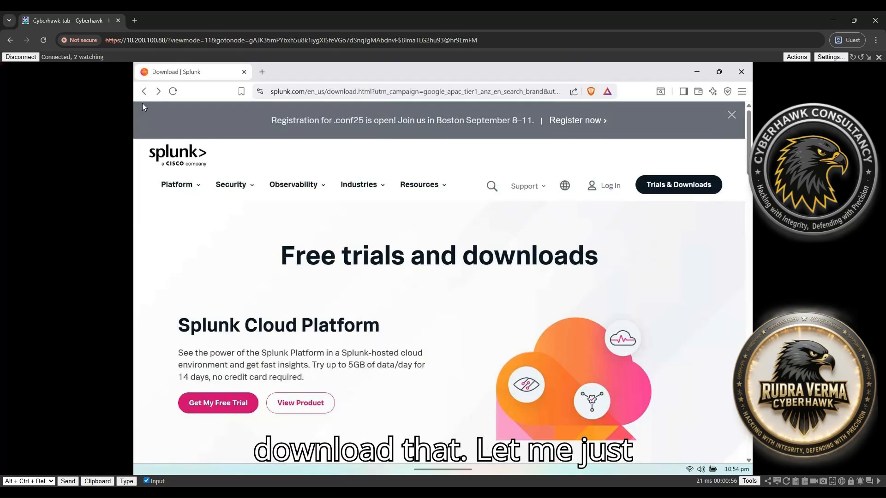
left_click(145, 92)
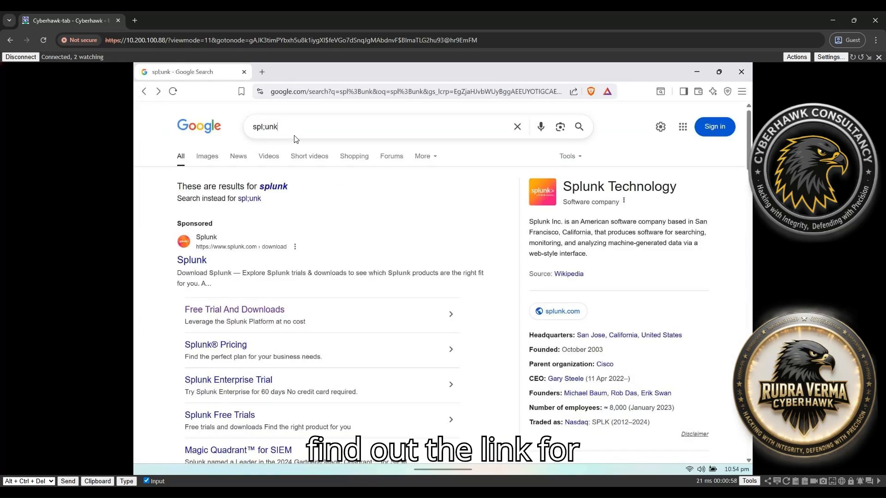
Search Google for 'splunk siem enterprise' and open the sponsored Splunk Enterprise Security result
left_click(297, 137)
type("SI")
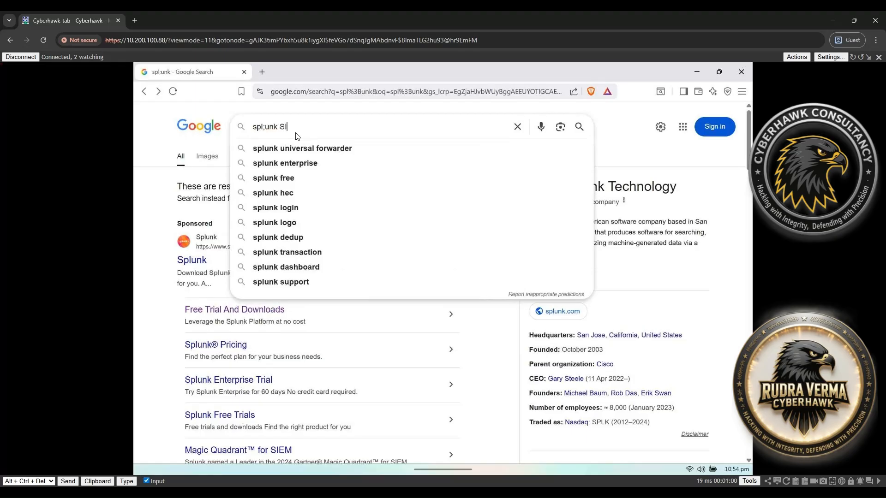
type("EM enter")
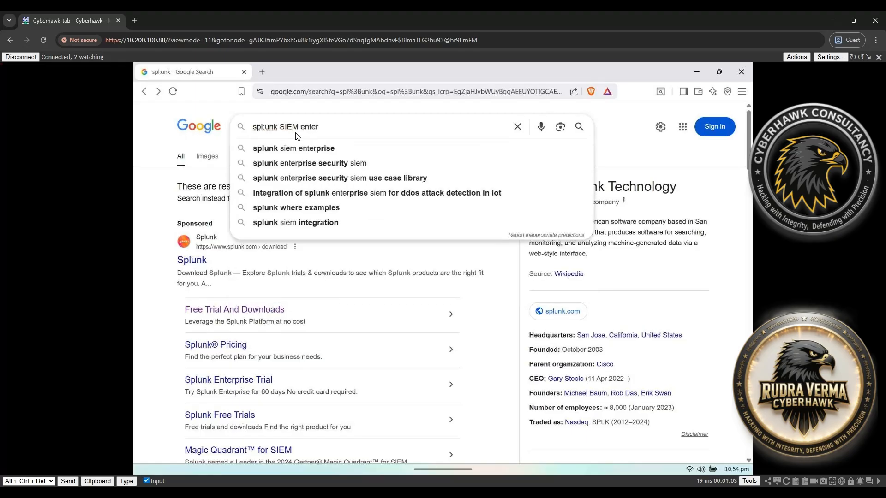
key("Down")
key("Return")
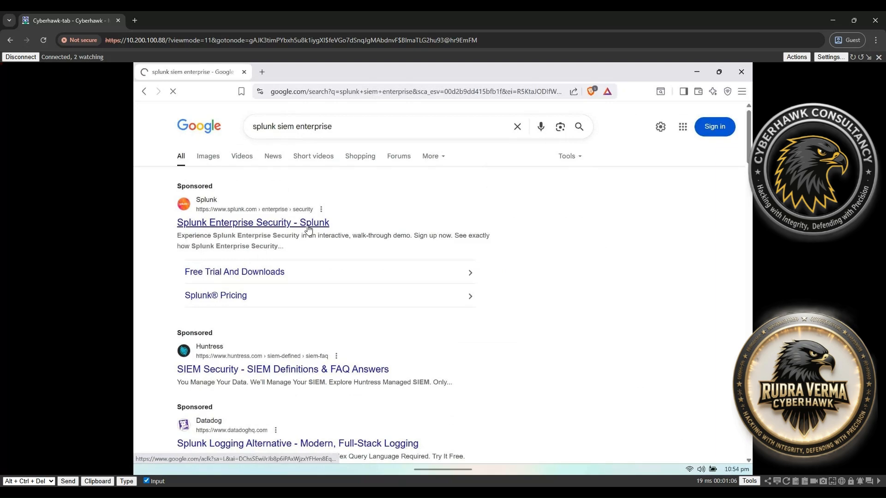
left_click(309, 229)
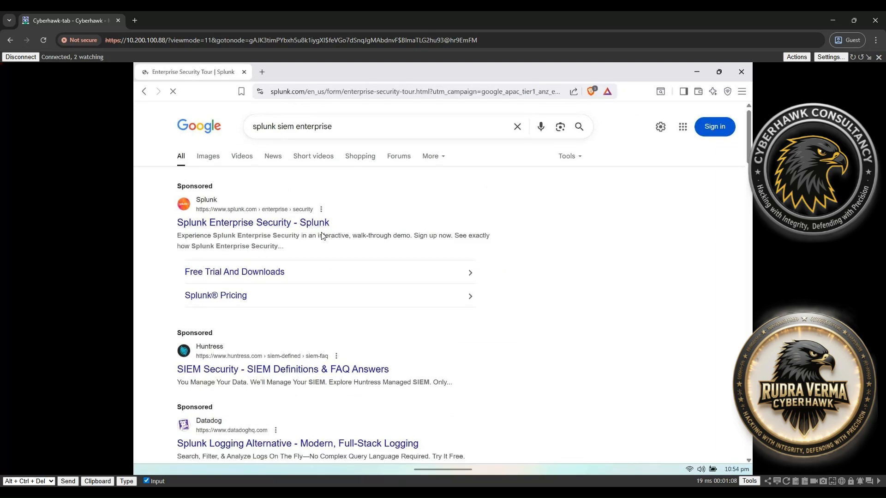
Log in to a Splunk account and go to Trials & Downloads
left_click(597, 236)
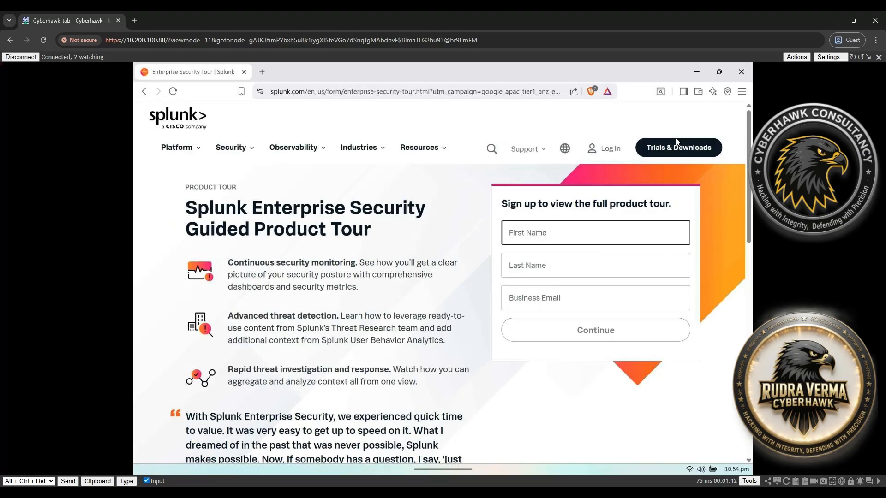
left_click(604, 148)
left_click(598, 178)
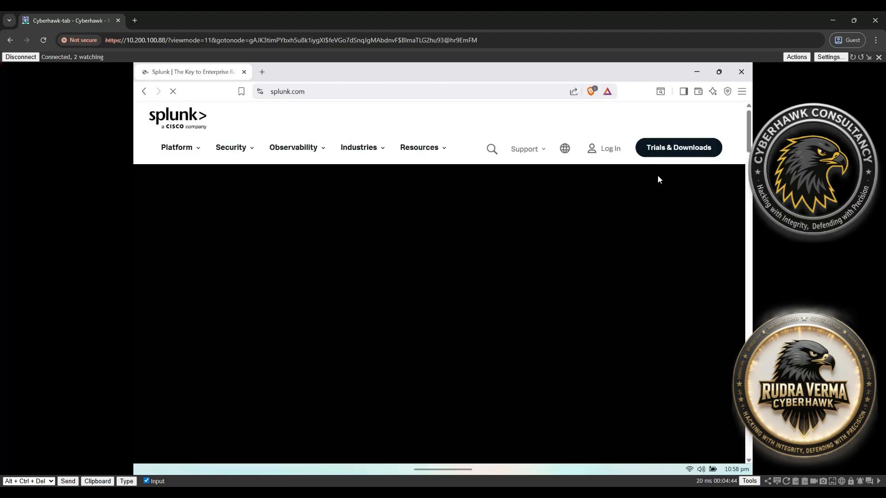
left_click(664, 148)
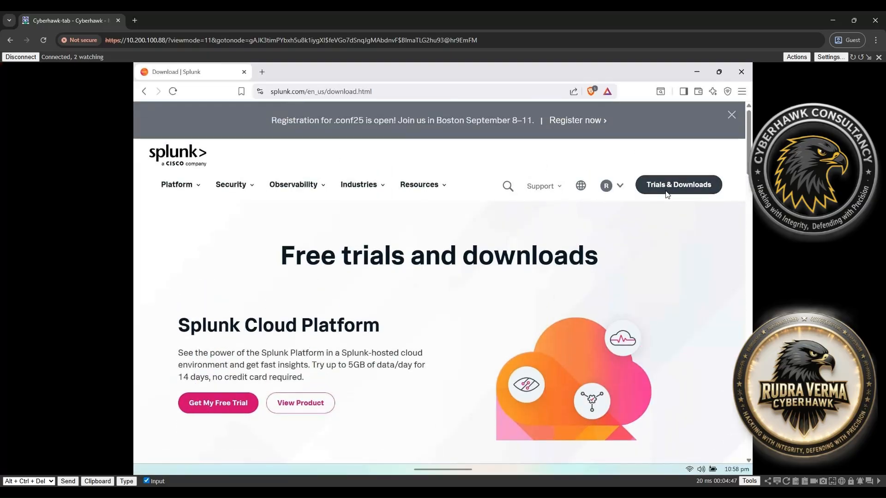
scroll(383, 340, "down", 8)
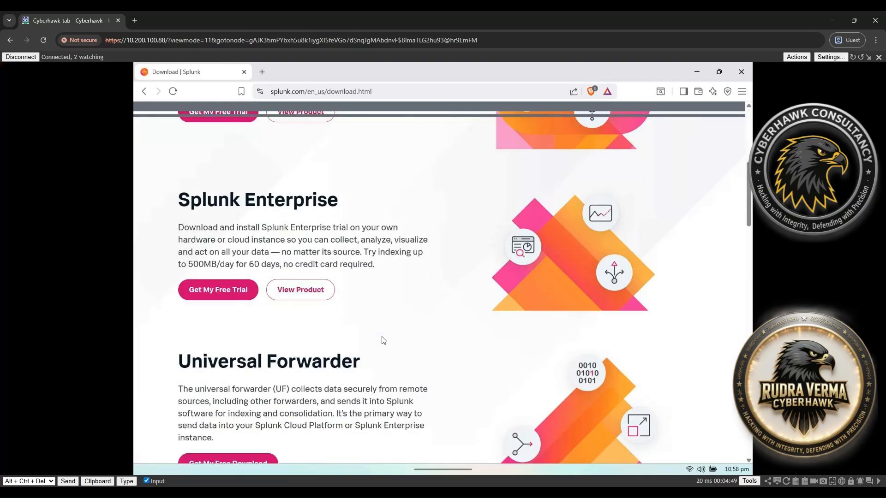
scroll(369, 305, "down", 6)
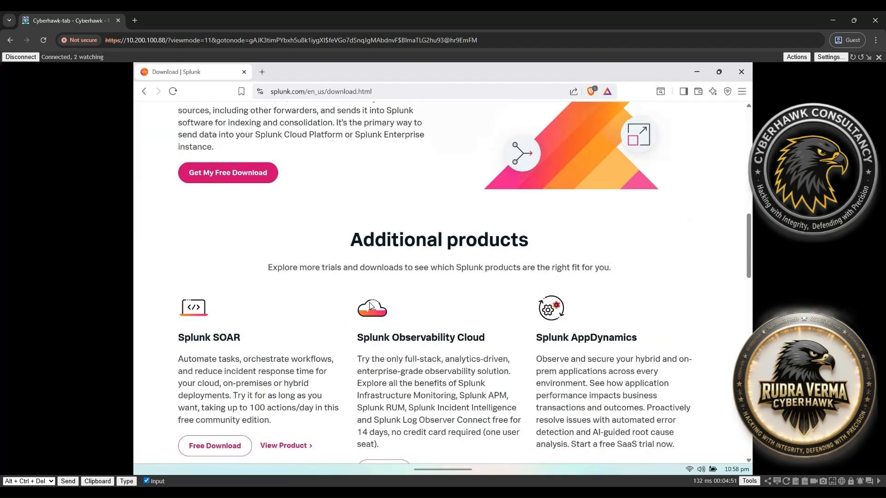
scroll(369, 303, "up", 11)
scroll(370, 303, "up", 4)
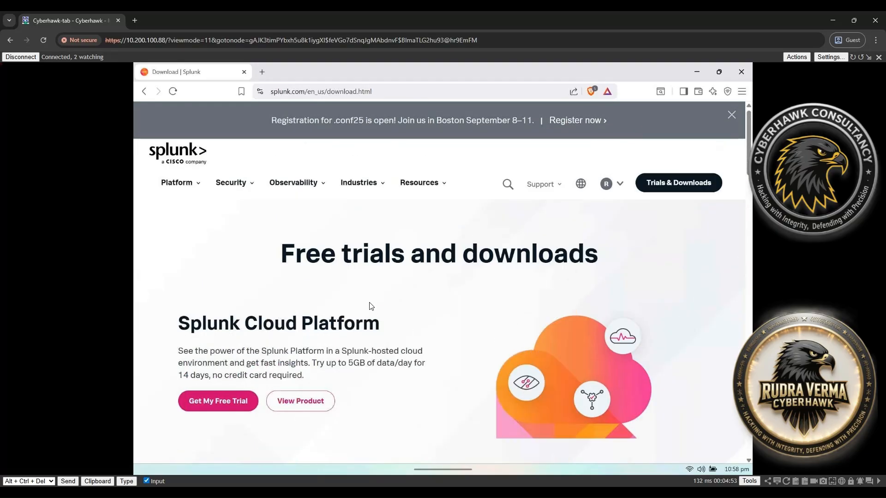
left_click_drag(284, 251, 404, 254)
scroll(364, 283, "down", 3)
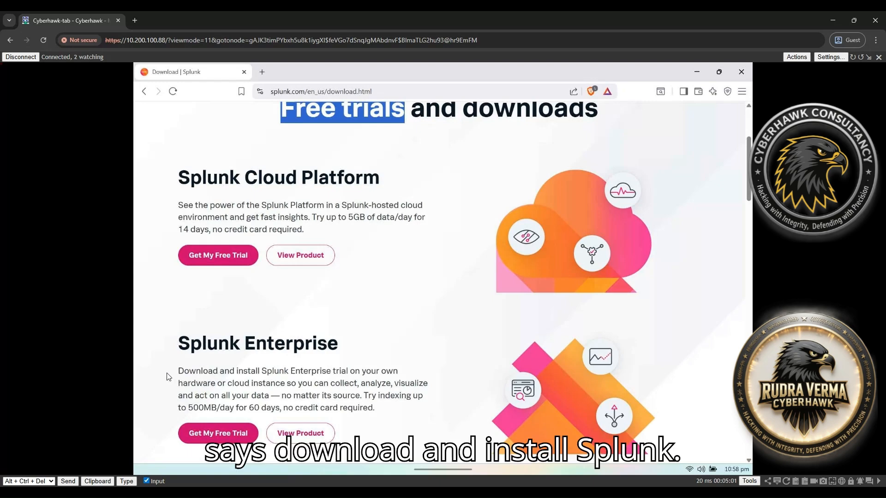
left_click_drag(169, 372, 372, 374)
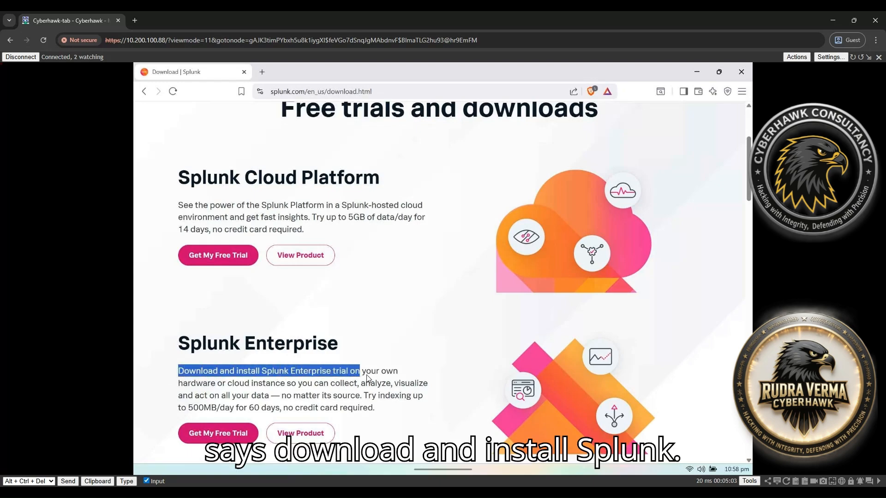
left_click(372, 364)
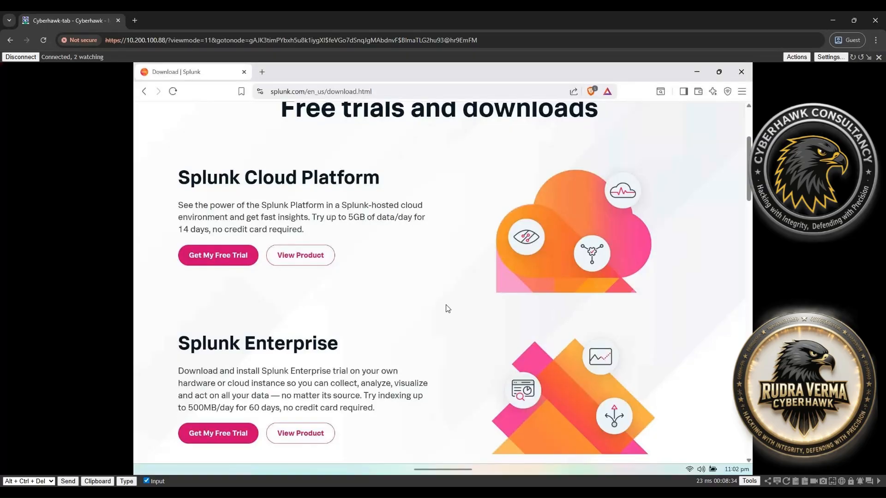
scroll(445, 308, "up", 3)
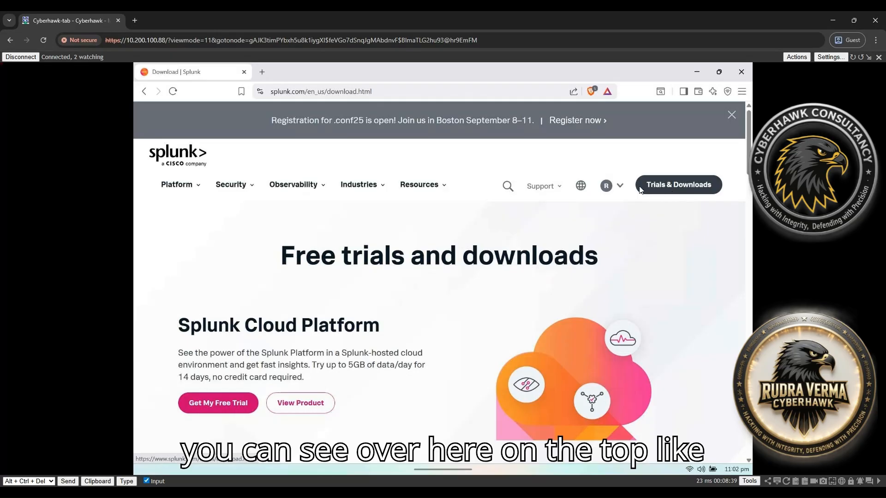
Review the Splunk Cloud Platform trial terms: 14 days at 5GB per day
left_click(677, 184)
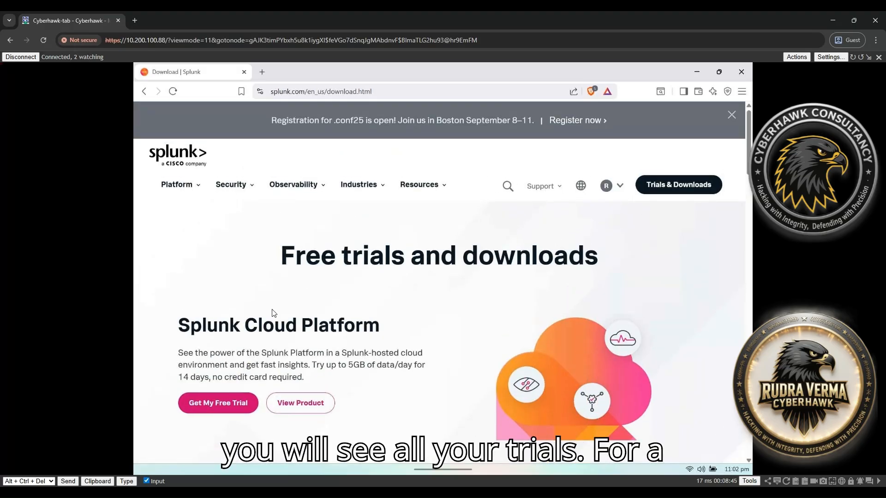
scroll(273, 290, "down", 3)
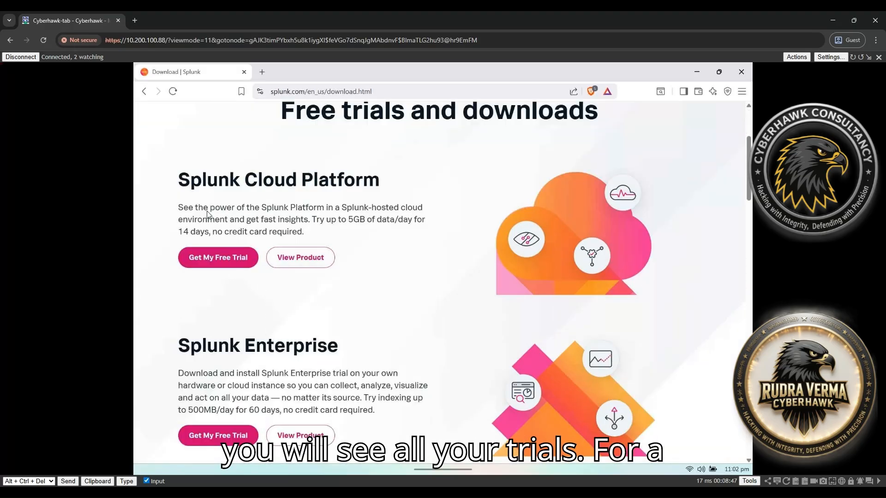
left_click_drag(181, 181, 314, 184)
left_click(206, 230)
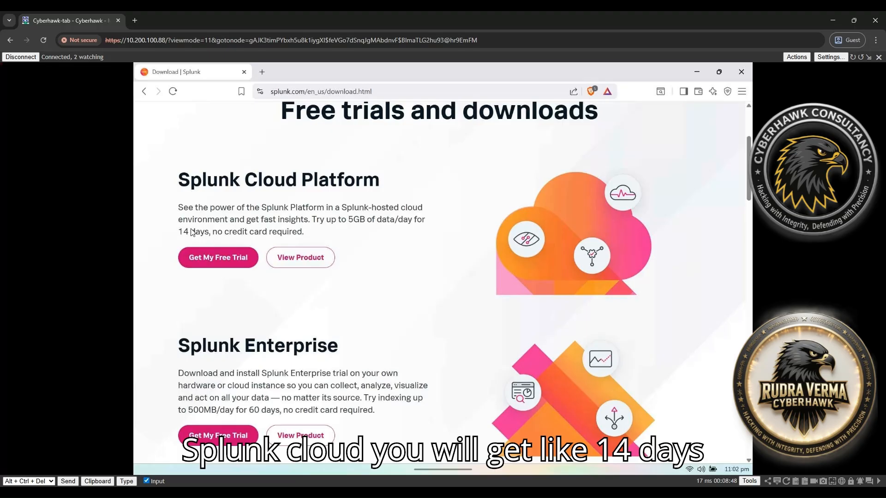
left_click_drag(179, 230, 213, 231)
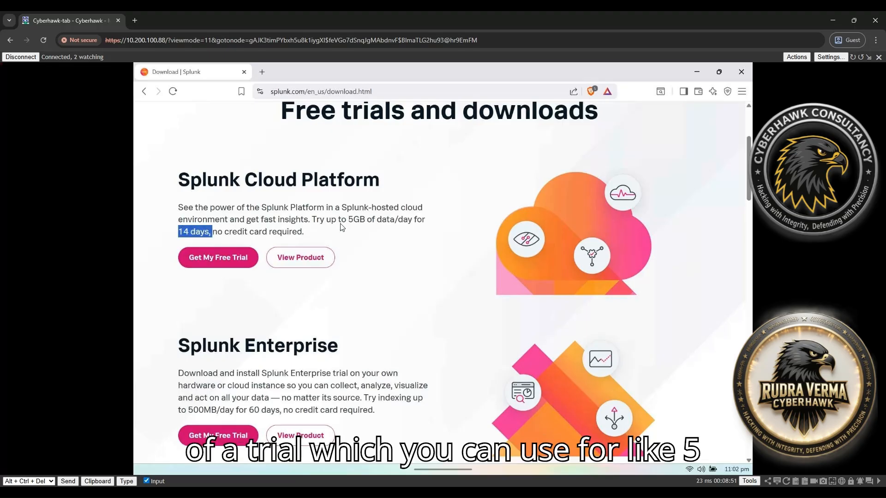
left_click_drag(313, 220, 376, 224)
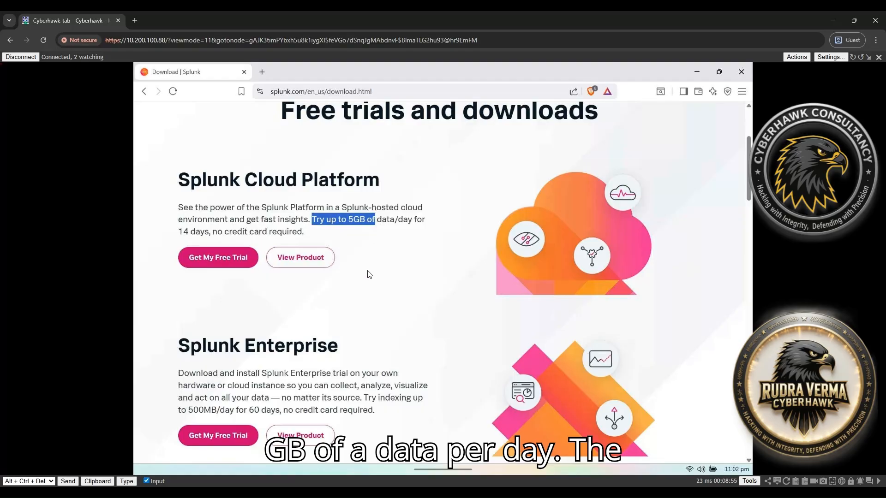
Review the Splunk Enterprise trial terms (500MB/day for 60 days) and open its free trial page
scroll(313, 277, "down", 3)
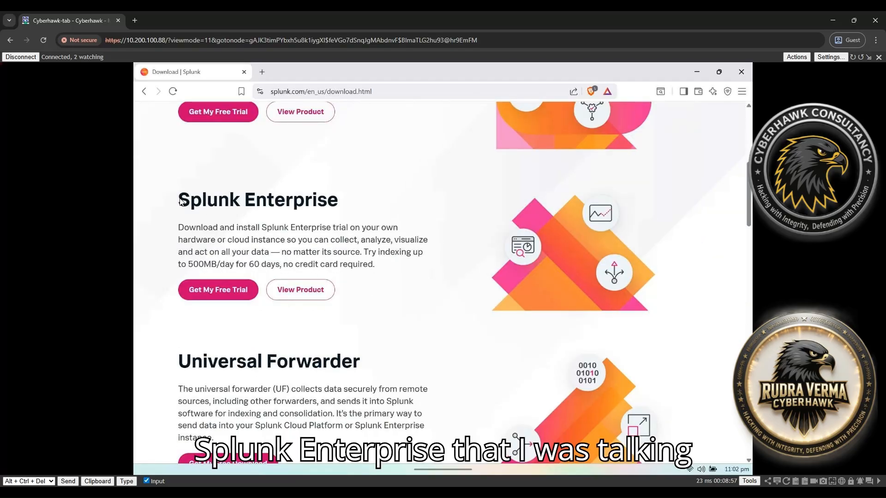
left_click_drag(180, 201, 346, 208)
left_click(224, 238)
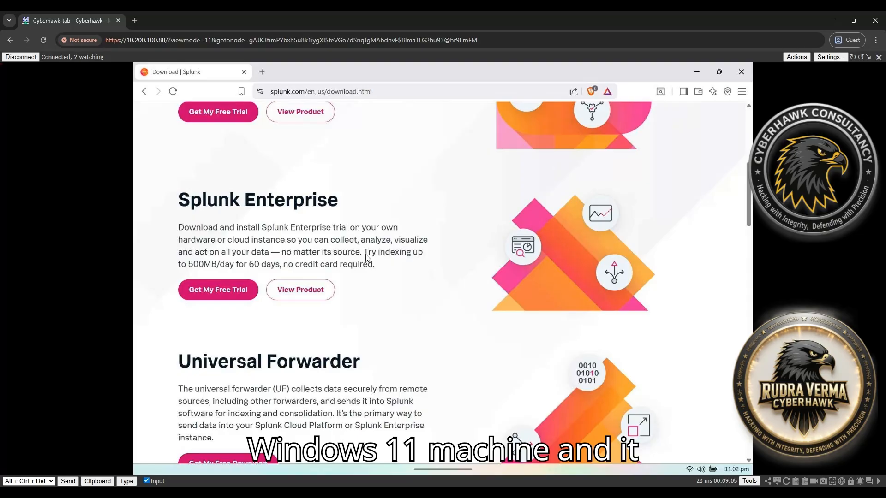
left_click_drag(366, 255, 421, 257)
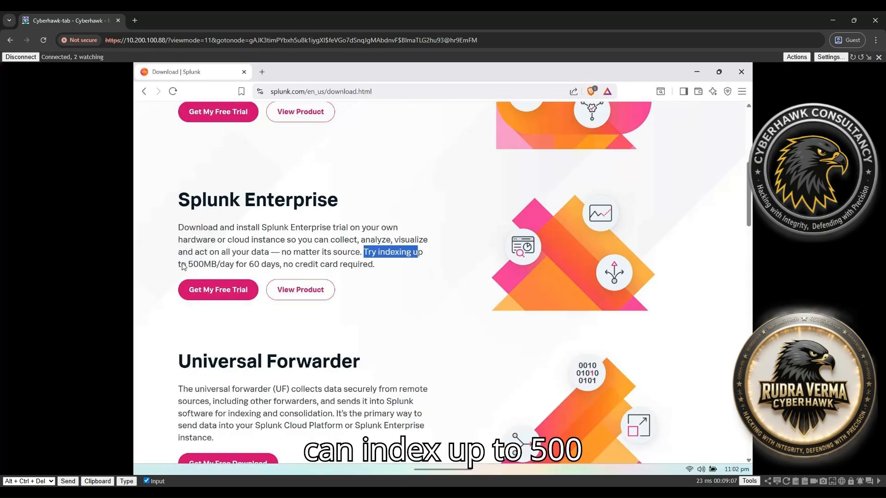
left_click_drag(182, 264, 356, 268)
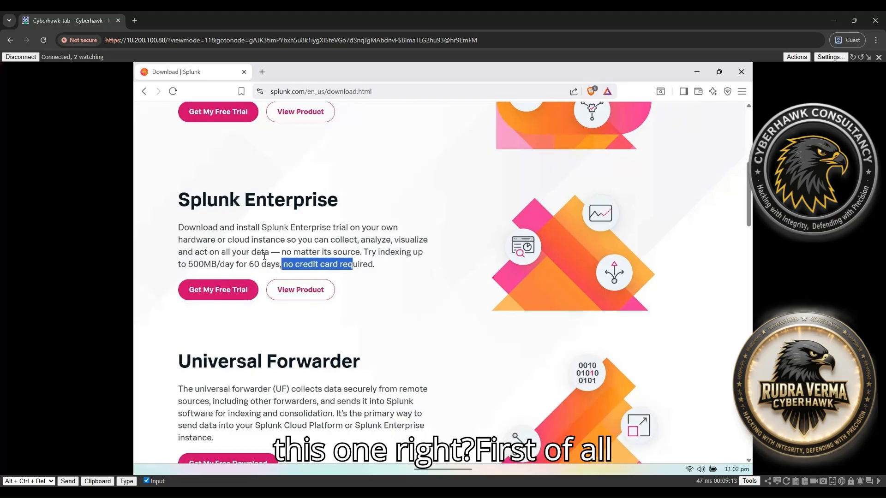
left_click(216, 289)
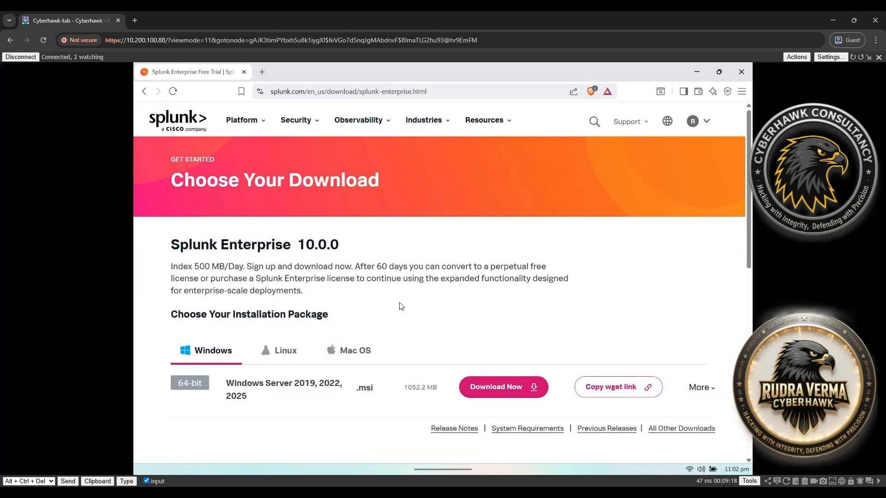
Look over the Choose Your Download page, noting the supported Windows Server versions
scroll(400, 306, "down", 6)
scroll(330, 258, "up", 3)
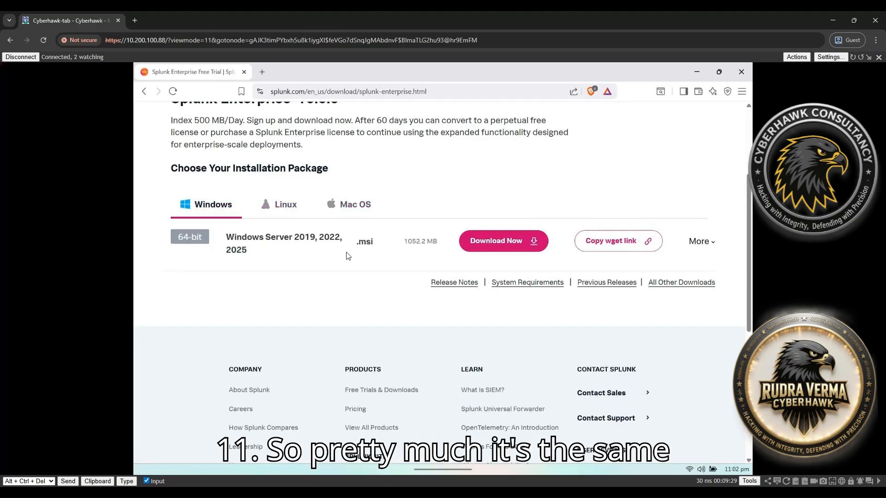
left_click_drag(227, 239, 332, 239)
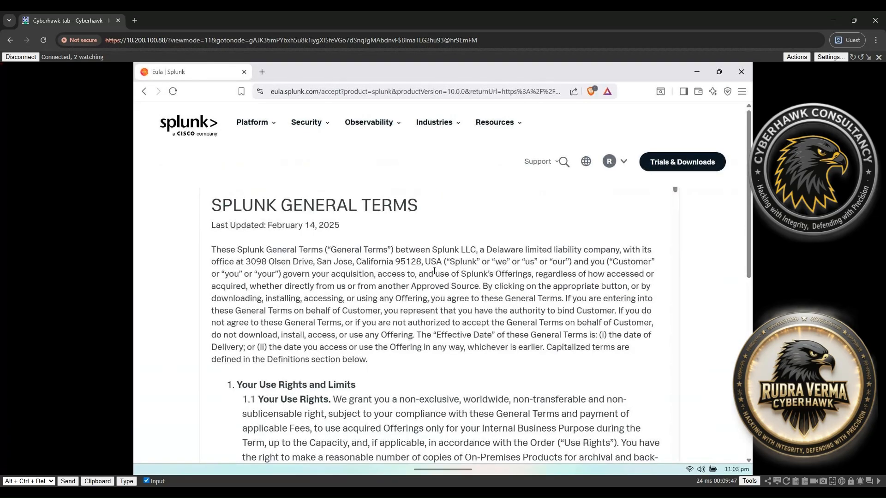
Read through the Splunk General Terms, agree to them and select Access program
scroll(434, 272, "down", 15)
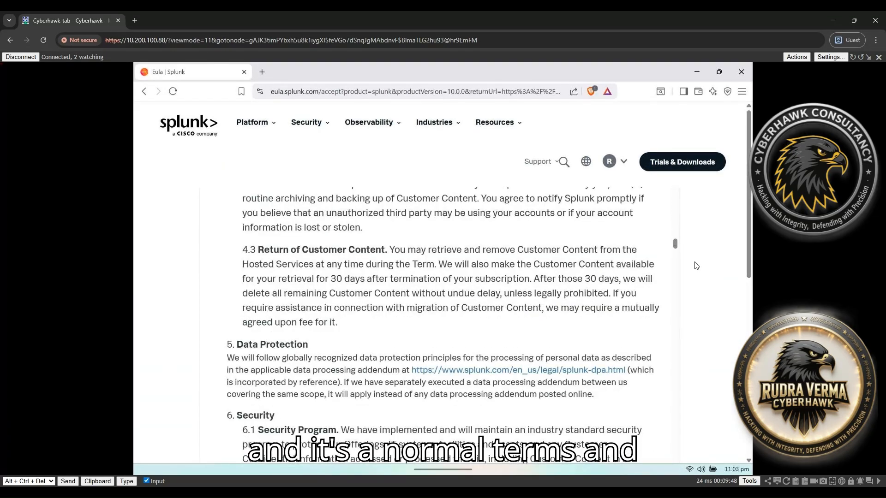
scroll(696, 266, "down", 8)
scroll(685, 259, "up", 6)
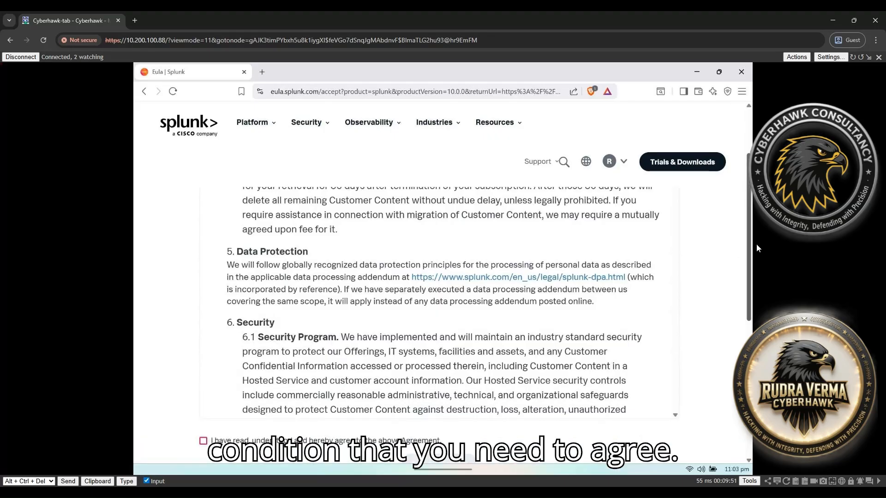
scroll(749, 259, "down", 2)
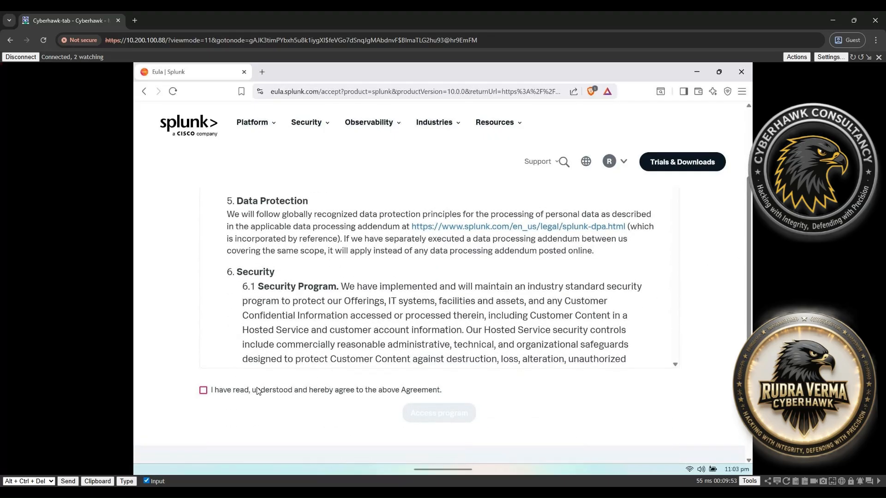
left_click(259, 390)
left_click(449, 413)
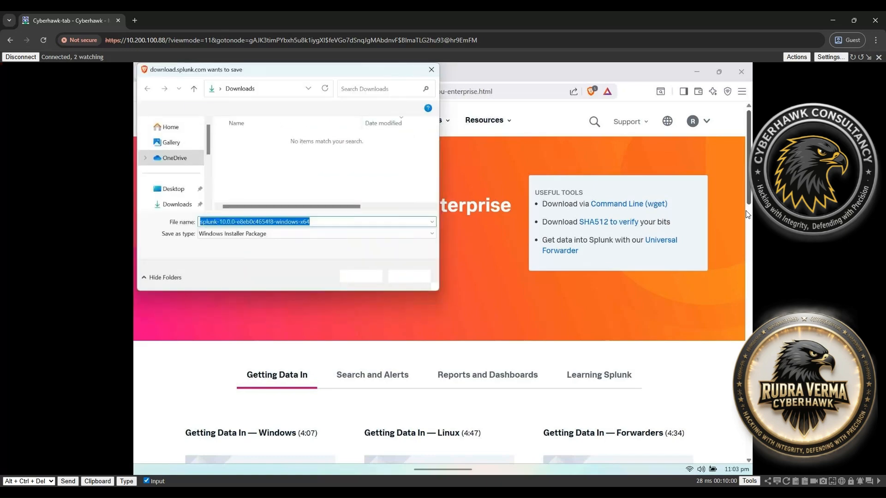
Save the Splunk 10.0.0 installer into the Downloads folder
scroll(181, 157, "down", 1)
left_click(177, 186)
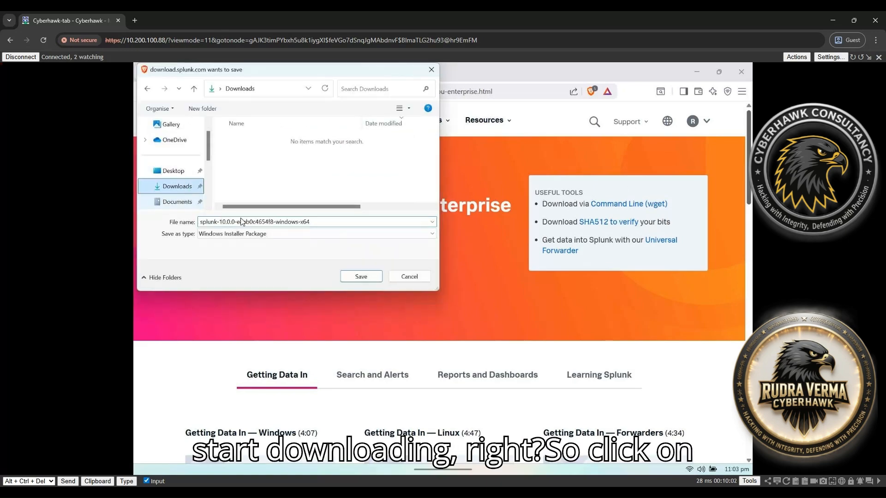
left_click(355, 277)
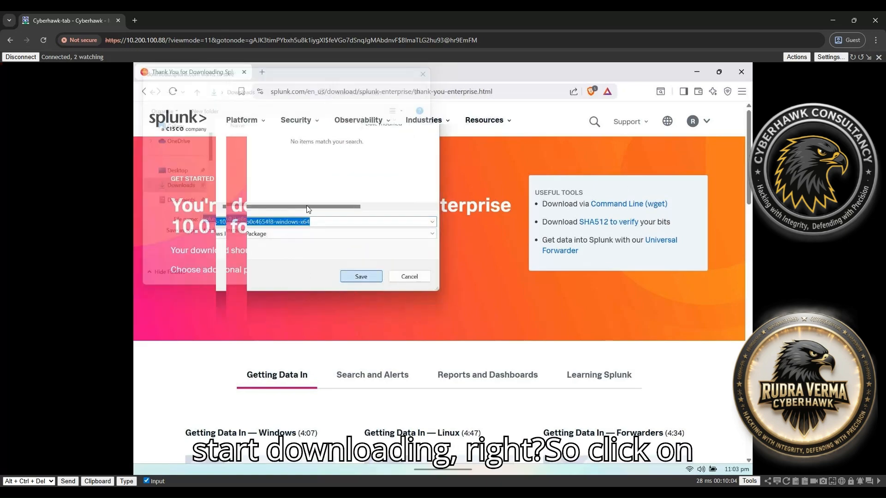
Check the installer's download progress, then open Brave's full download history
left_click(669, 92)
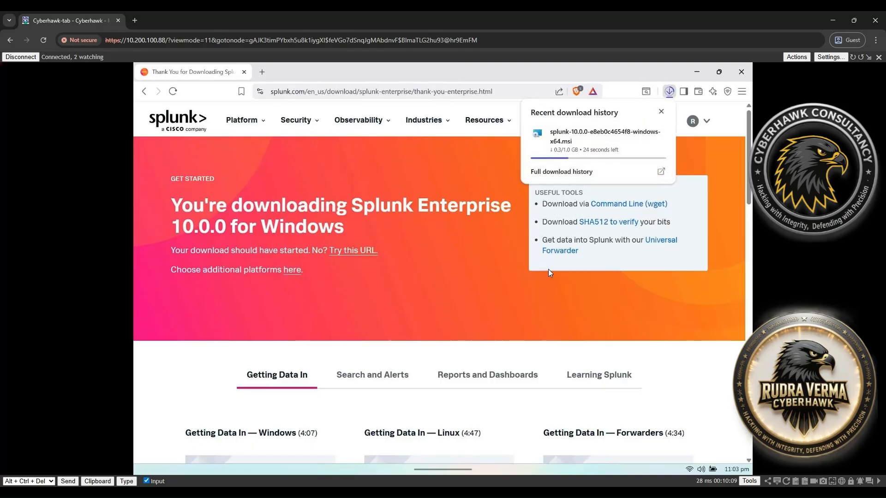
left_click(641, 294)
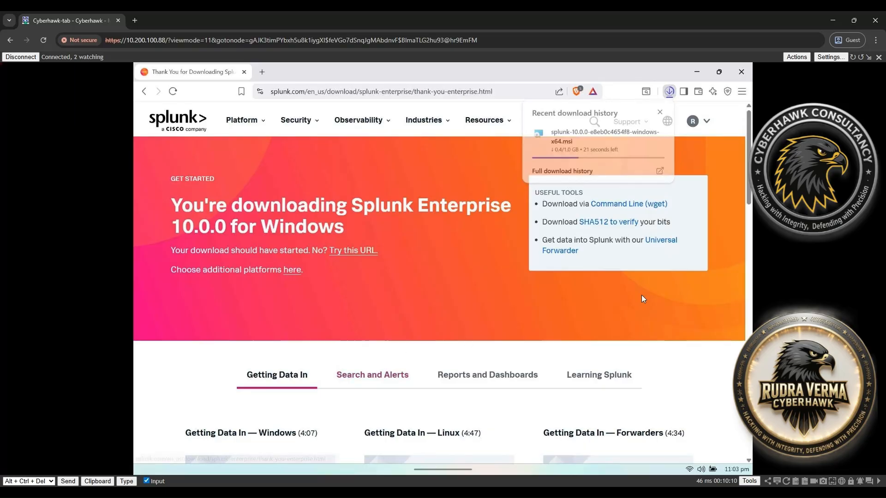
left_click_drag(749, 204, 746, 207)
scroll(748, 211, "down", 3)
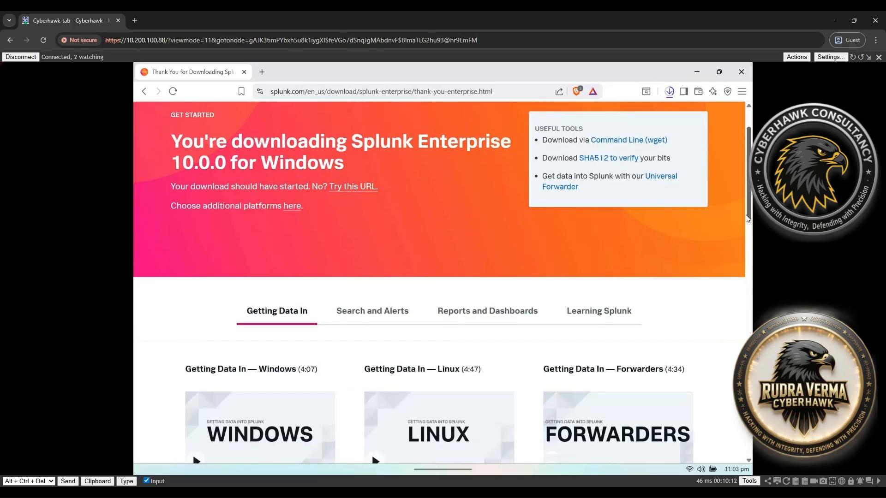
scroll(469, 323, "down", 1)
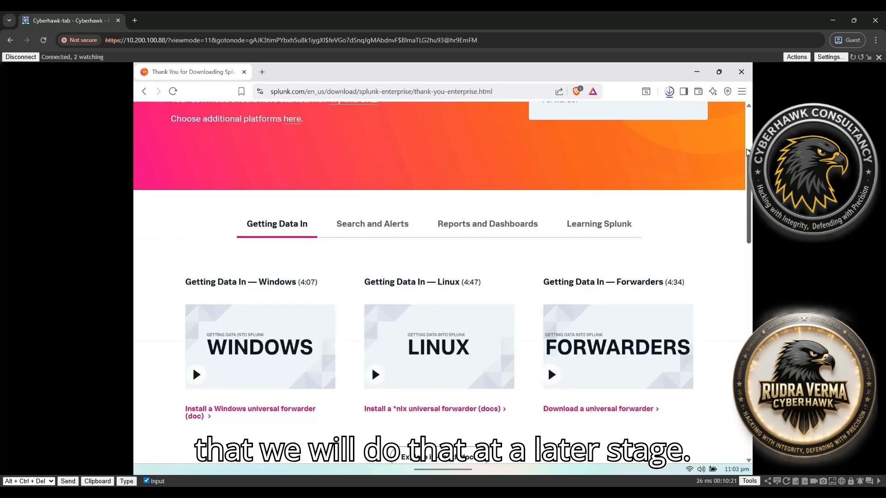
scroll(664, 132, "up", 3)
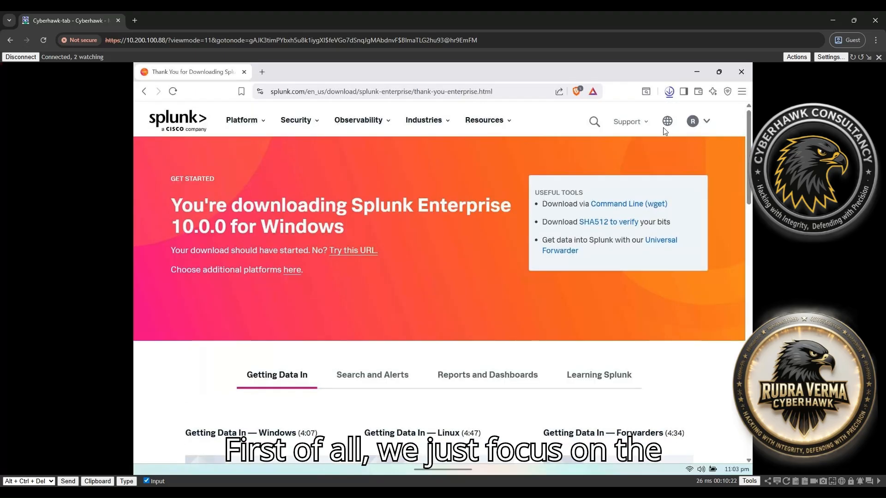
left_click(668, 92)
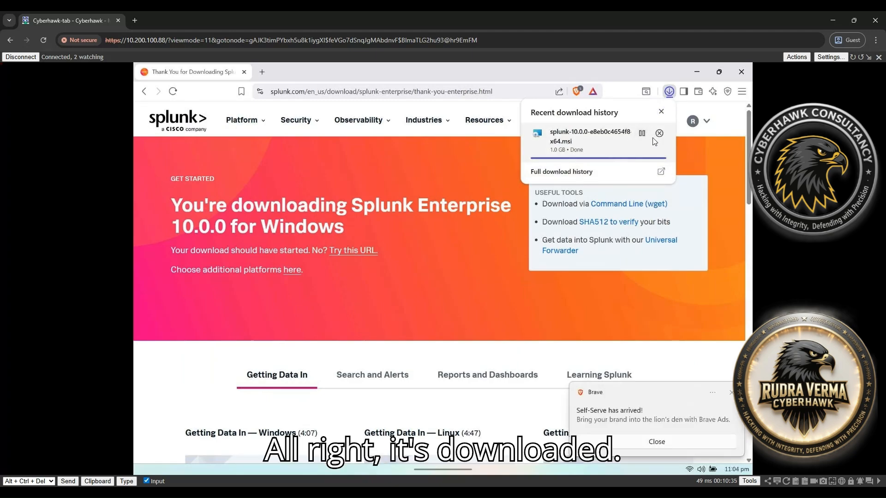
left_click(571, 172)
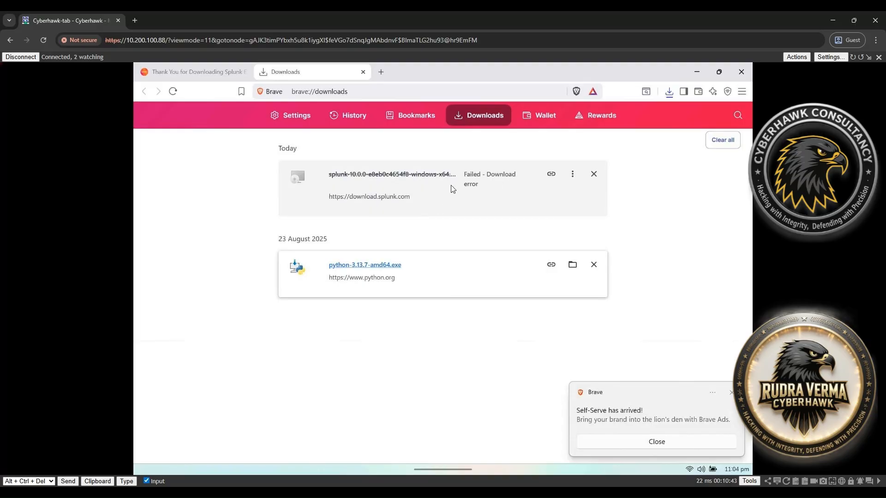
Resume the failed splunk-10.0.0 .msi download and dismiss the Brave notification
left_click(572, 174)
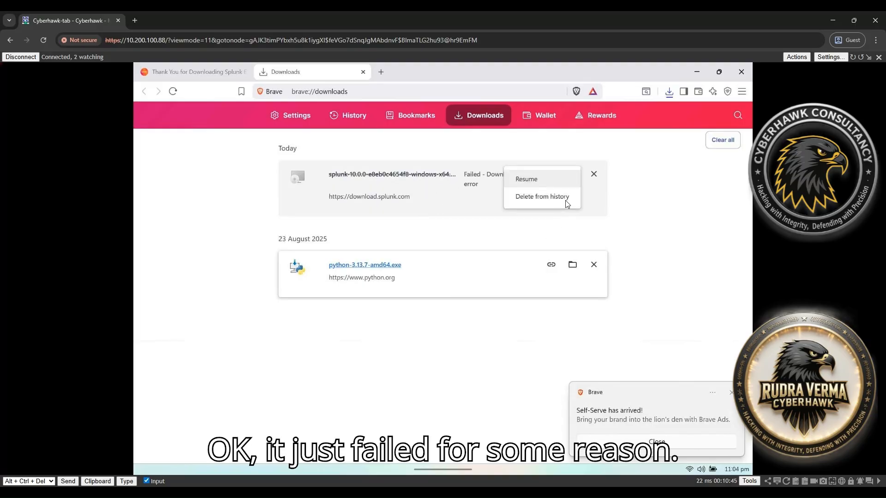
left_click(556, 183)
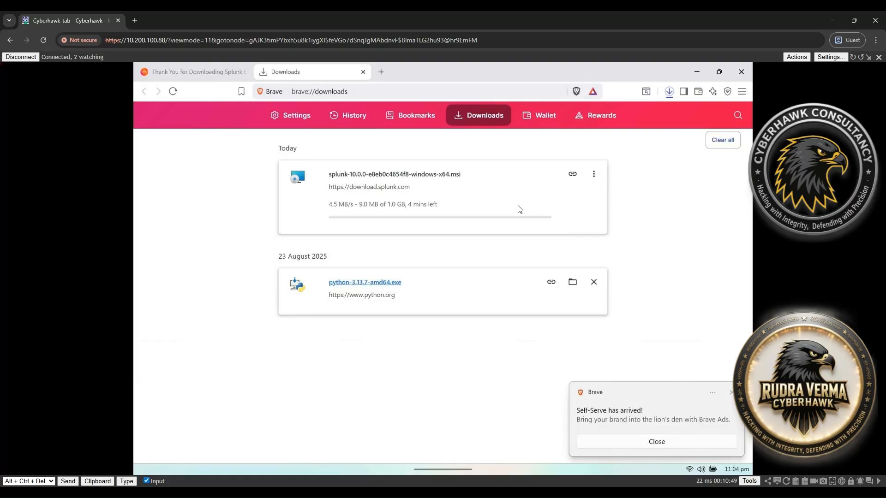
left_click(646, 441)
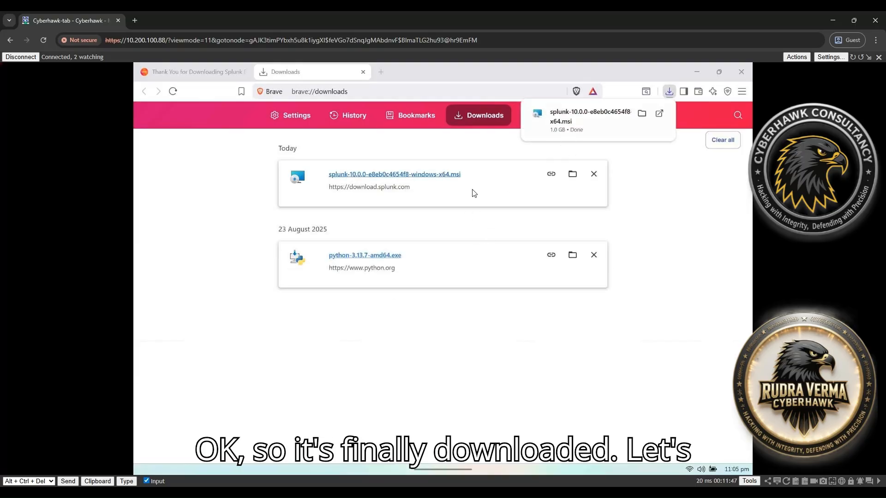
Launch the splunk-10.0.0 .msi from the Downloads folder and minimize Brave
left_click(572, 173)
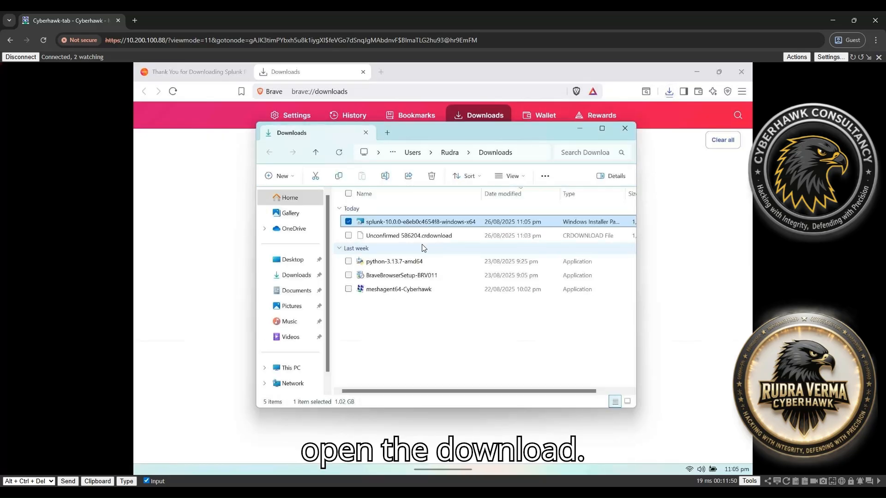
double_click(396, 222)
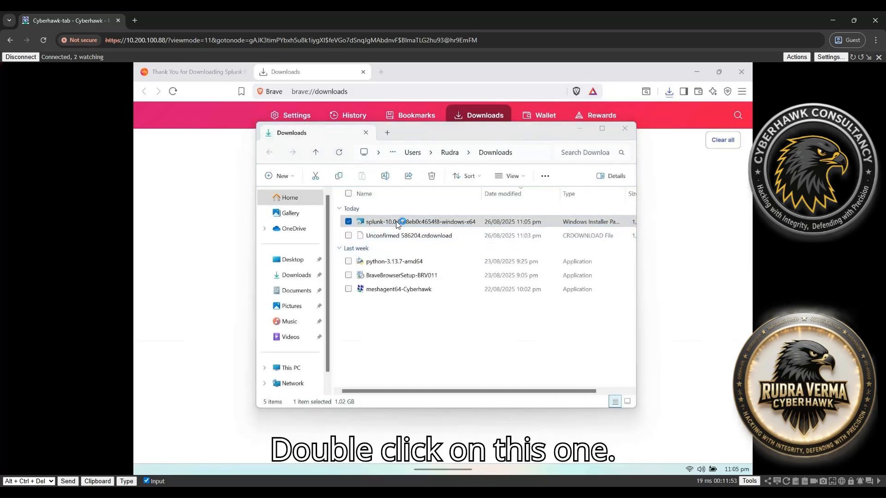
left_click(698, 72)
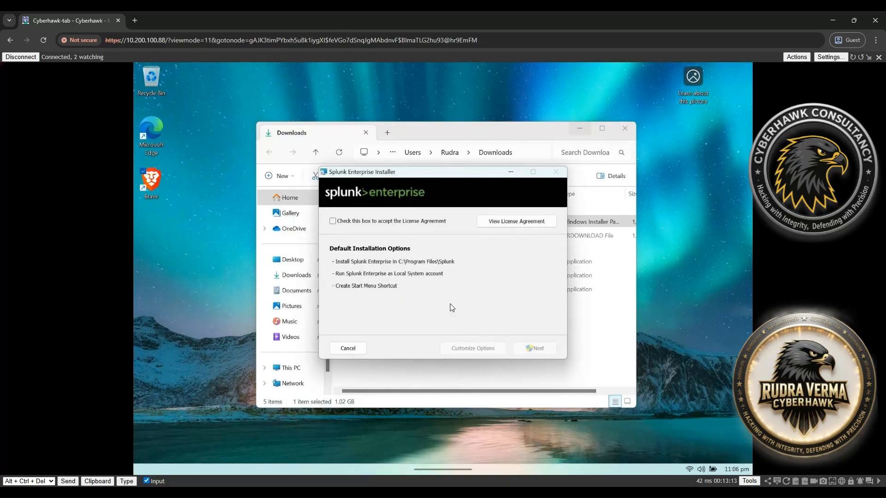
Accept the Splunk license, glance at the custom install path, and continue with default options
left_click(372, 221)
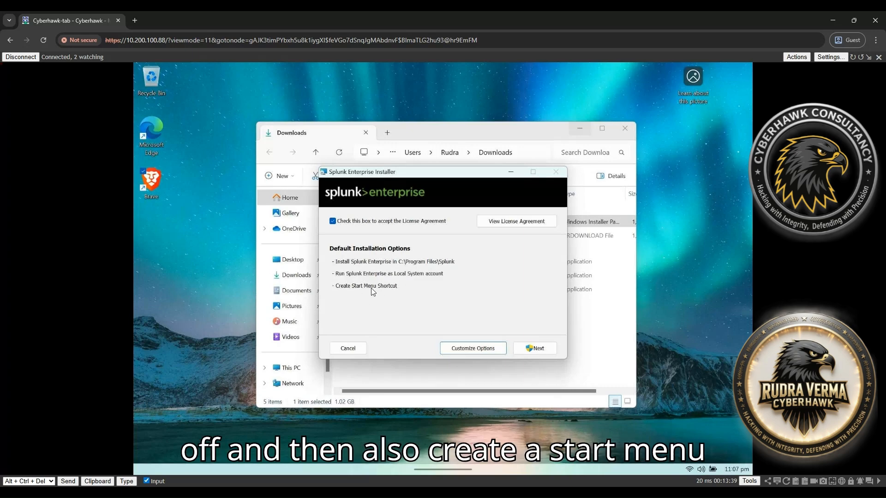
left_click(490, 352)
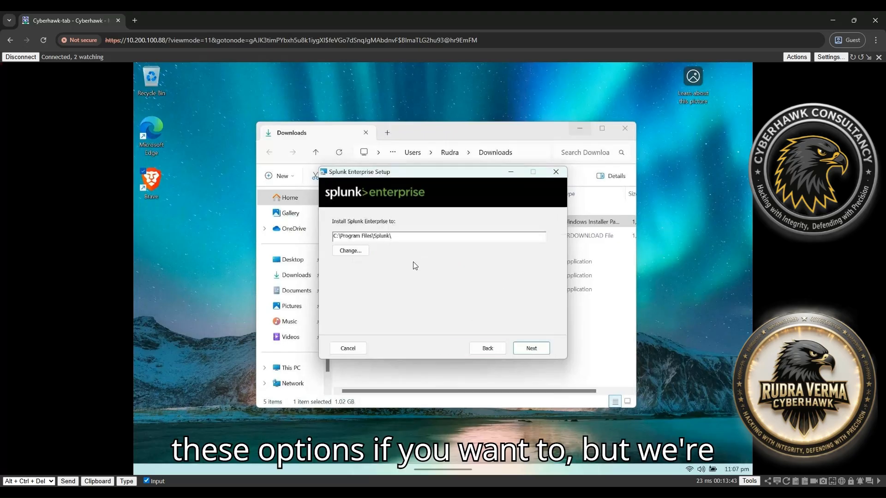
left_click(489, 349)
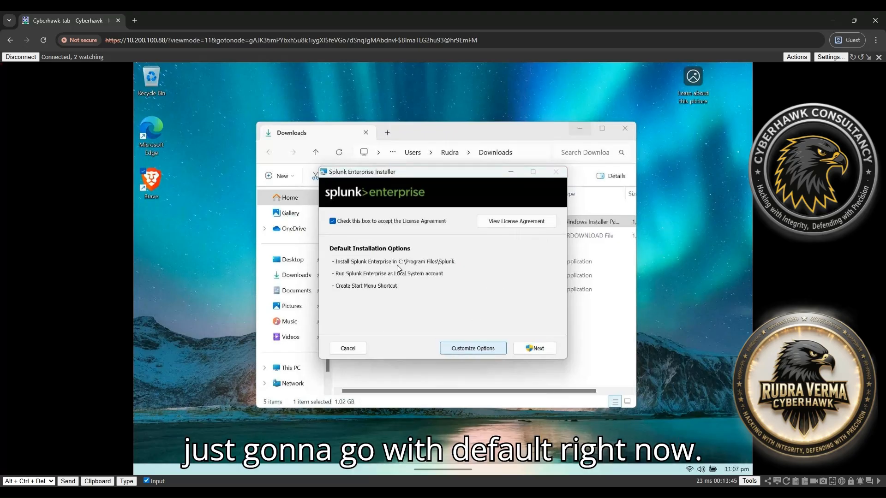
left_click(534, 349)
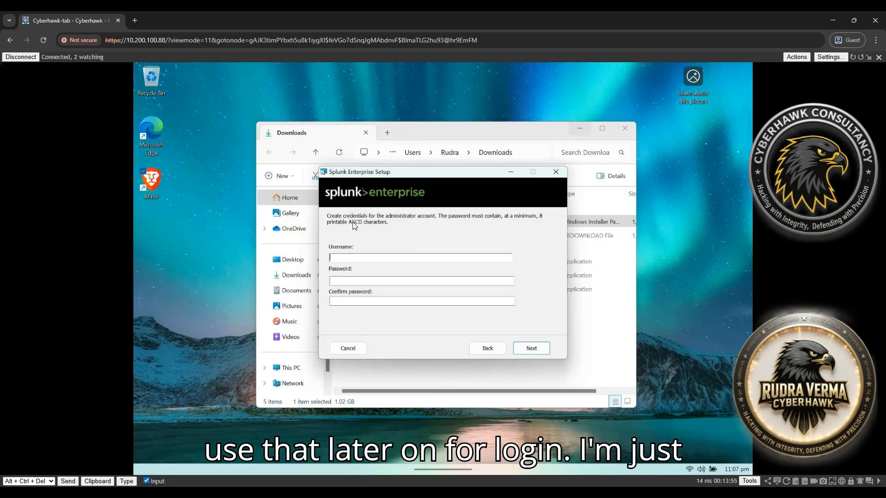
Enter the administrator username and a confirmed password, then start the Splunk Enterprise installation
type("cyberhawk")
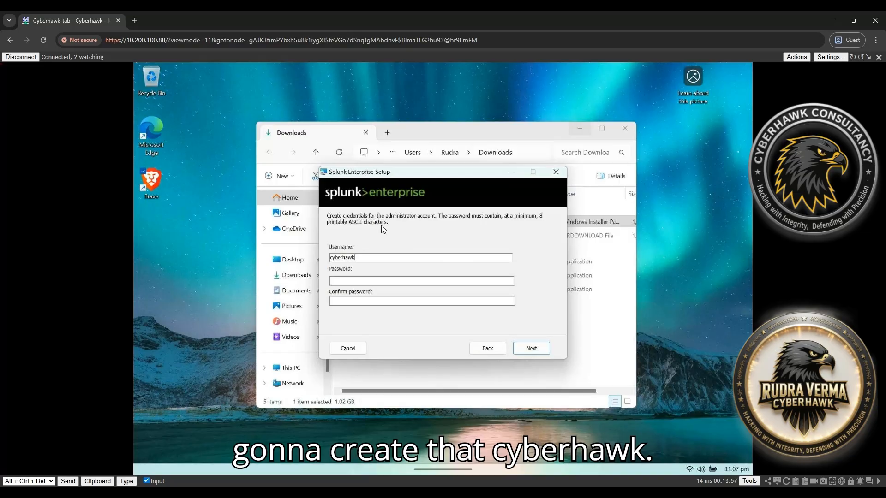
key("Tab")
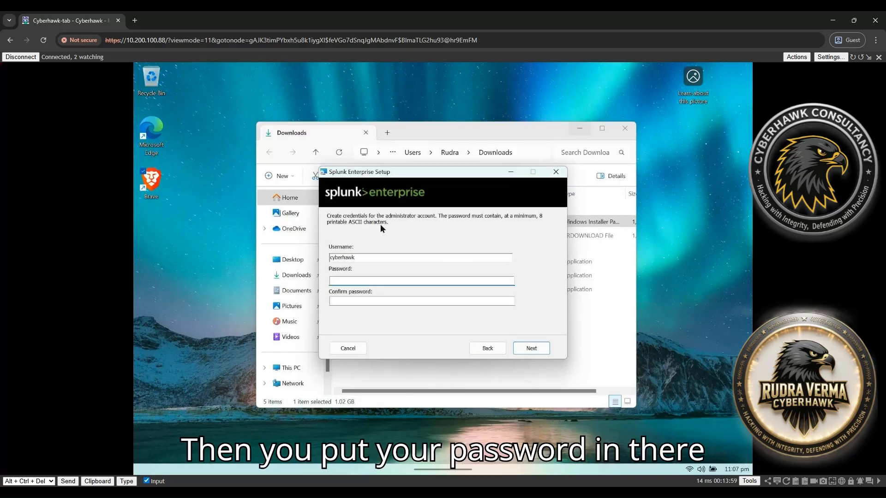
type("••••••••••")
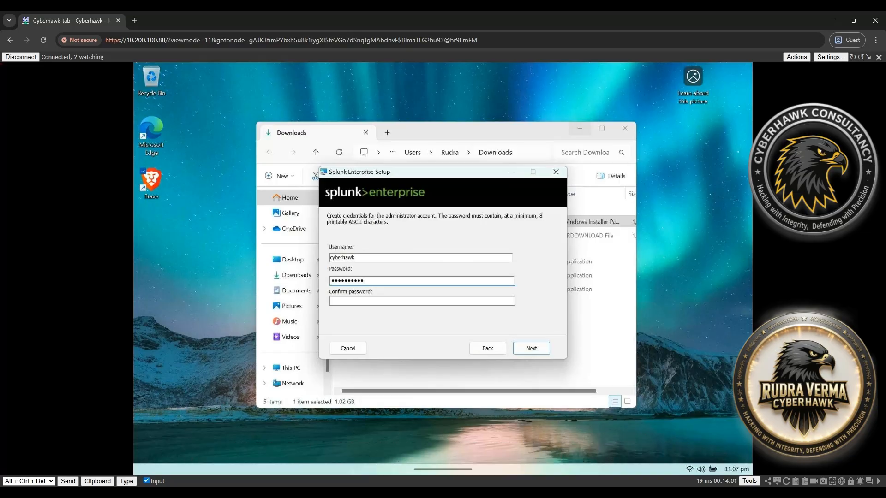
type("••")
key("Tab")
type("••••••••••")
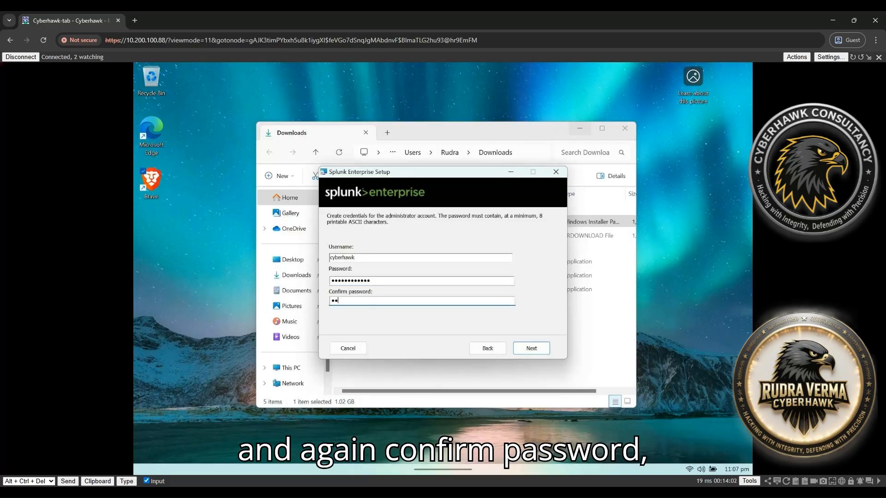
type("••")
left_click(531, 349)
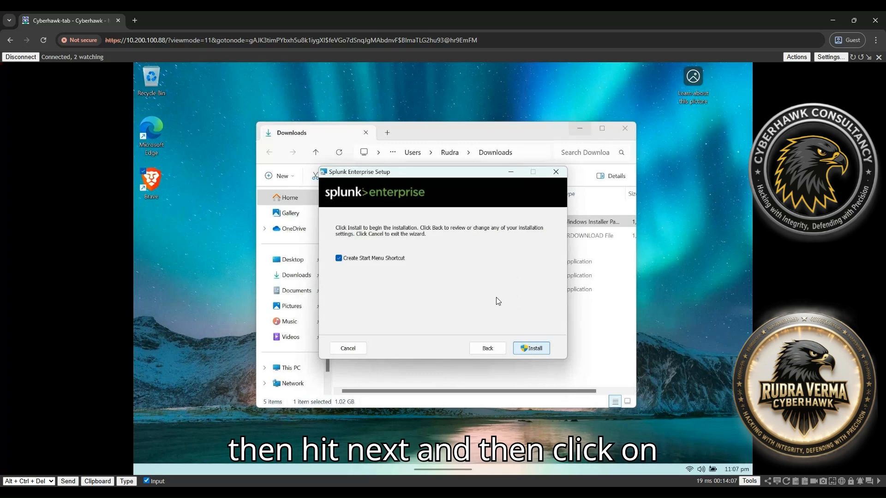
left_click(531, 349)
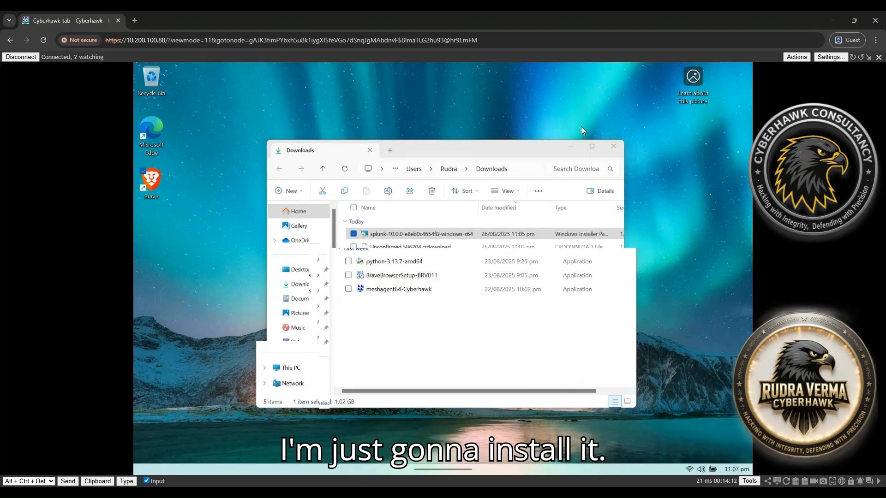
Let the installation complete and finish with 'Launch browser with Splunk Enterprise' kept checked
left_click(580, 128)
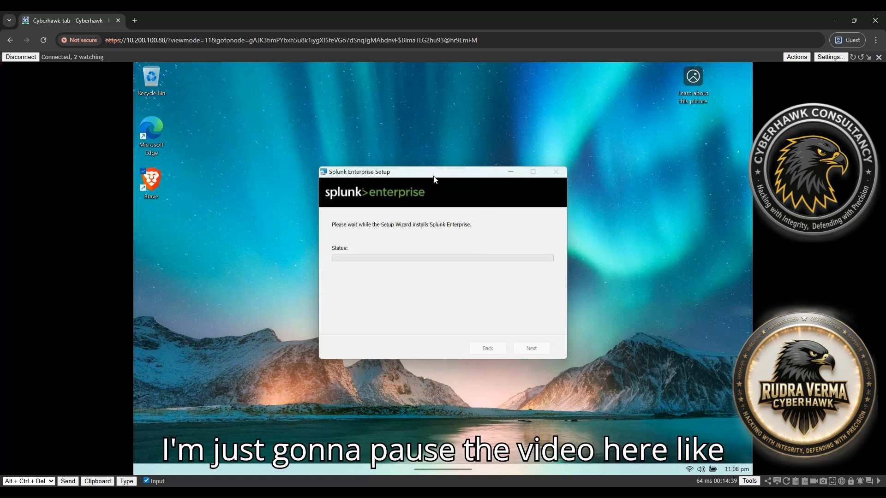
left_click_drag(433, 176, 463, 179)
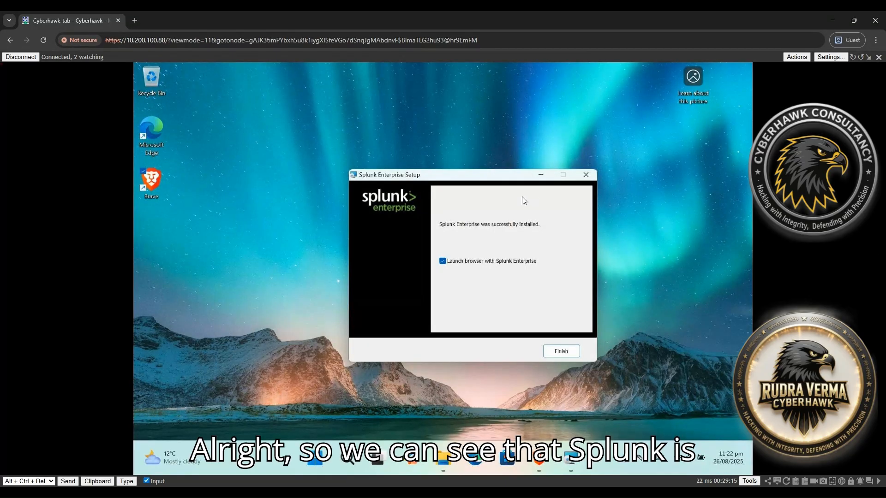
left_click_drag(422, 175, 372, 168)
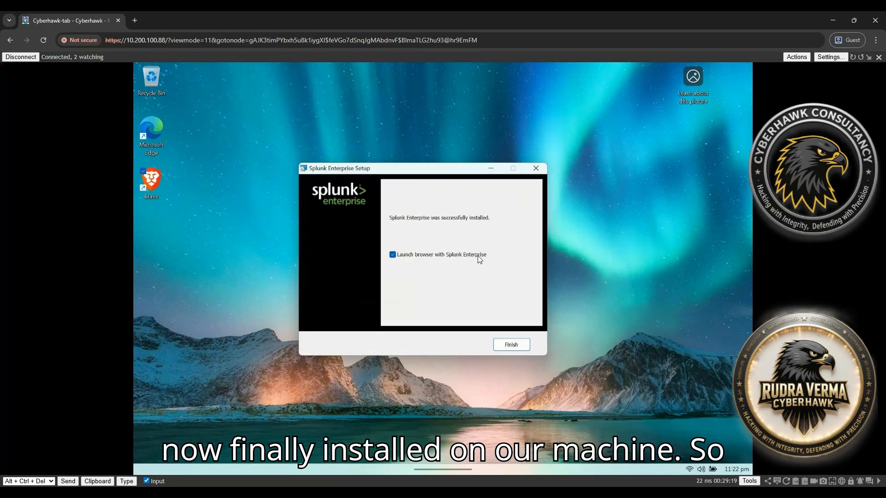
left_click(520, 347)
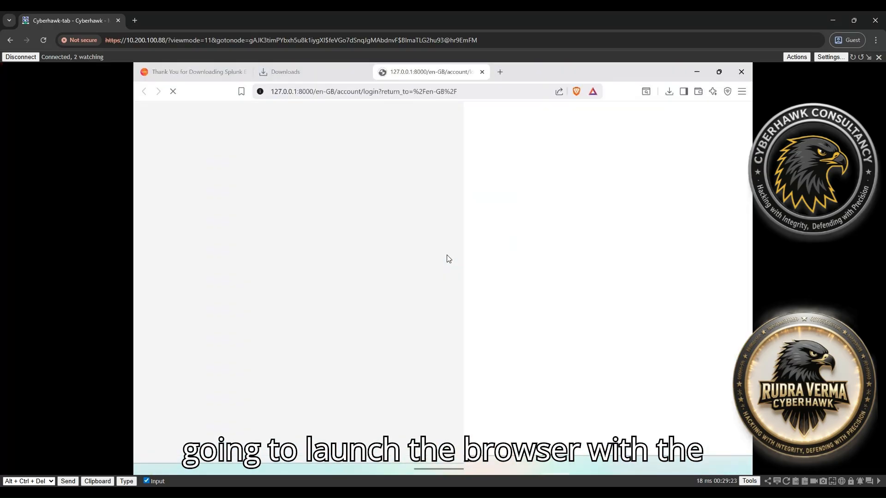
Close the Downloads and Splunk thank-you tabs and dismiss the Brave VPN notification
middle_click(312, 70)
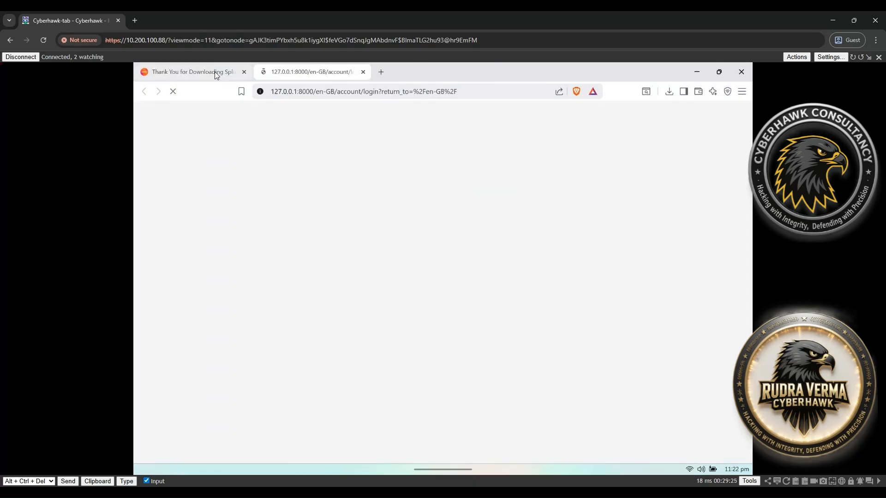
middle_click(214, 71)
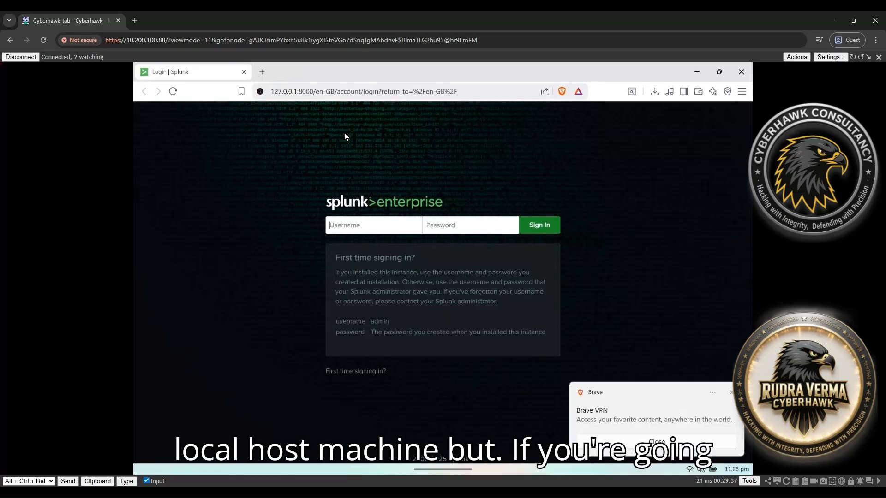
left_click(731, 393)
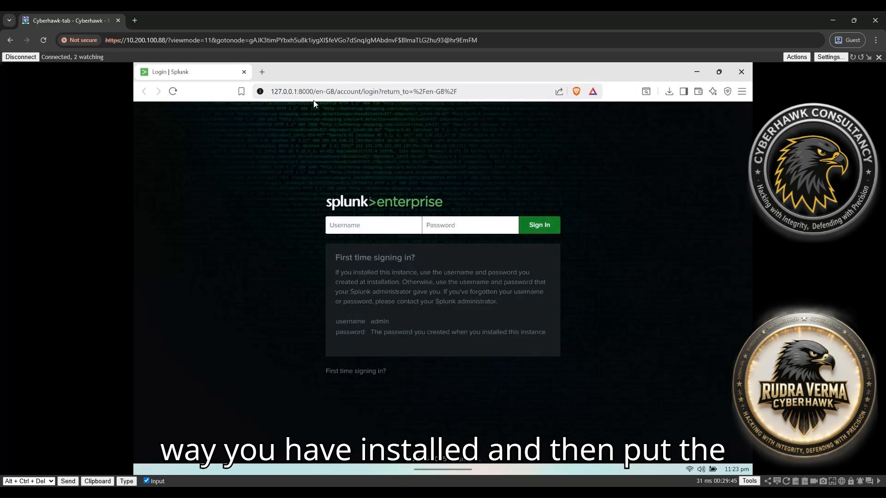
Sign in to Splunk with the administrator username and password created during installation
left_click(368, 230)
type("admin")
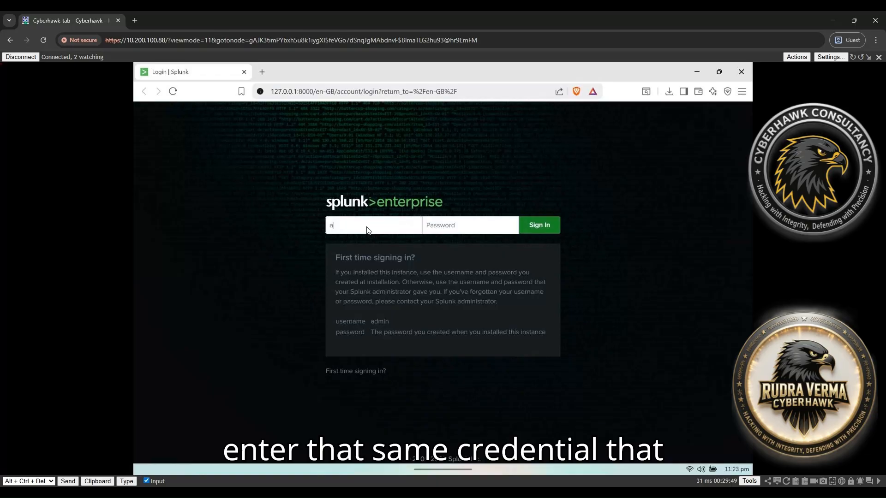
key("BackSpace")
key("BackSpace")
key("BackSpace")
key("BackSpace")
key("BackSpace")
type("cyberhawk")
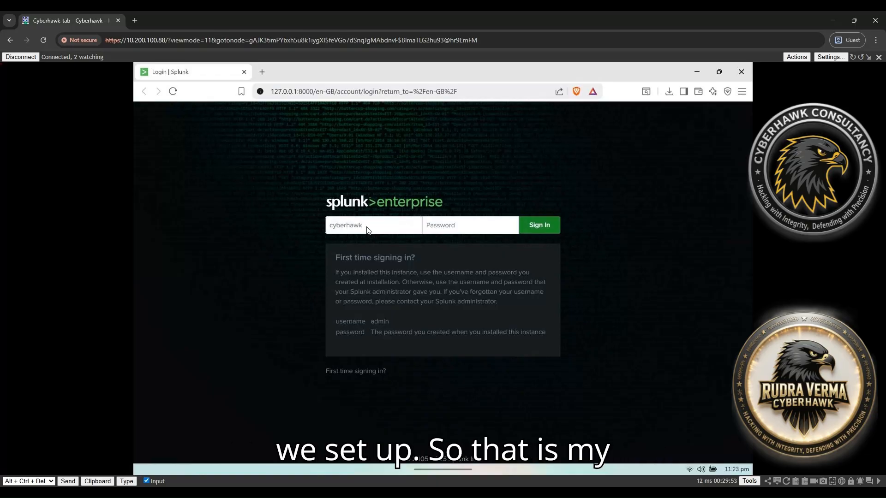
type("********")
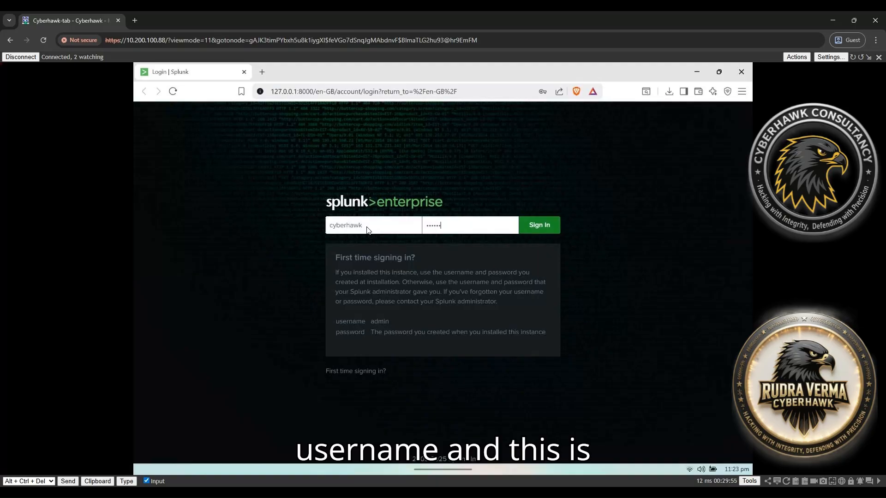
type("****")
key("Return")
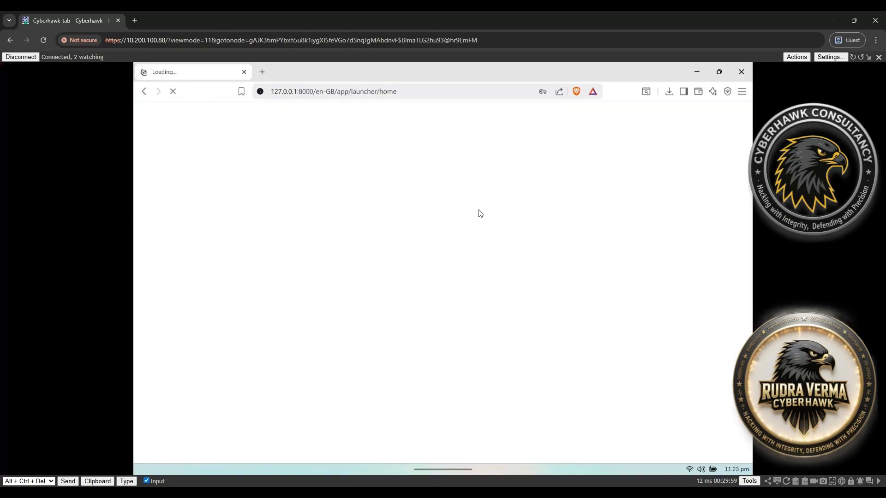
Dismiss the save-password offer and look over the home page and installed Apps list
left_click(570, 186)
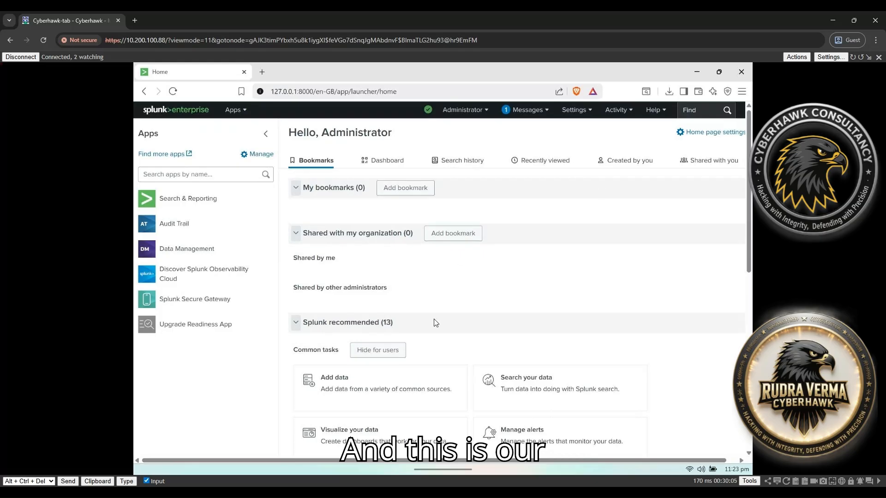
scroll(475, 319, "down", 1)
scroll(475, 320, "down", 10)
scroll(474, 316, "up", 12)
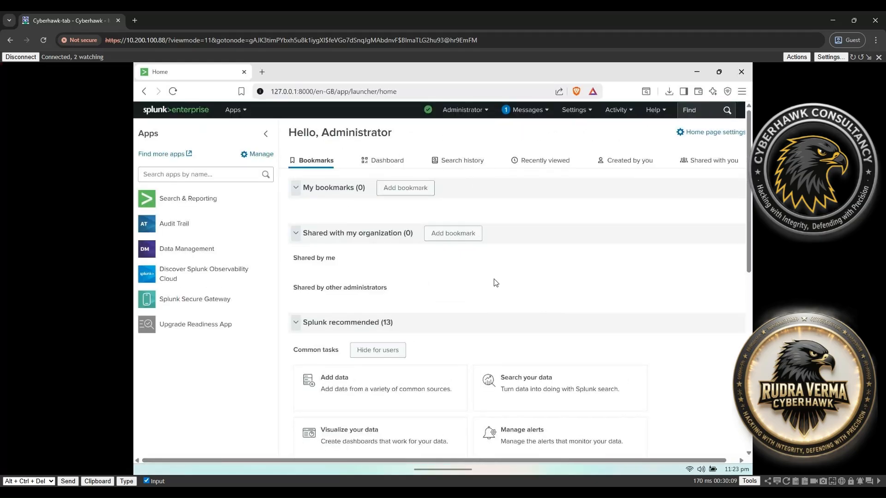
left_click(242, 112)
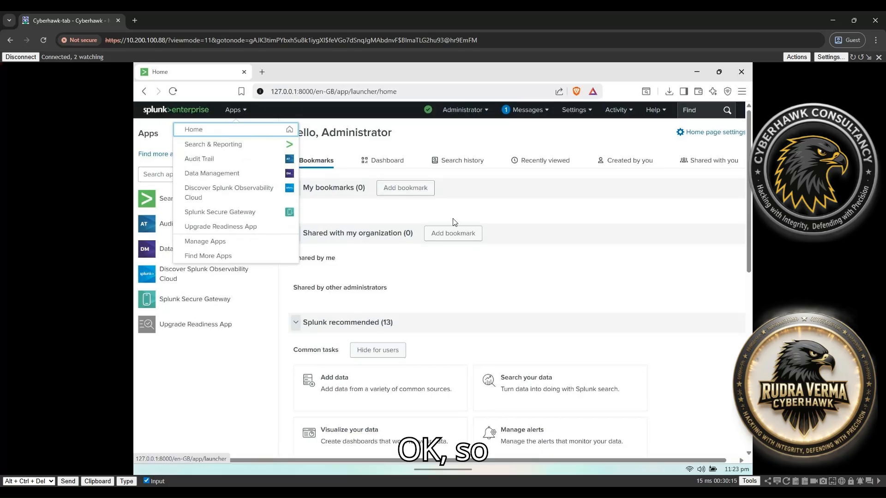
left_click(484, 208)
Delete the allowedDomainList security warning from the Messages menu
left_click(533, 112)
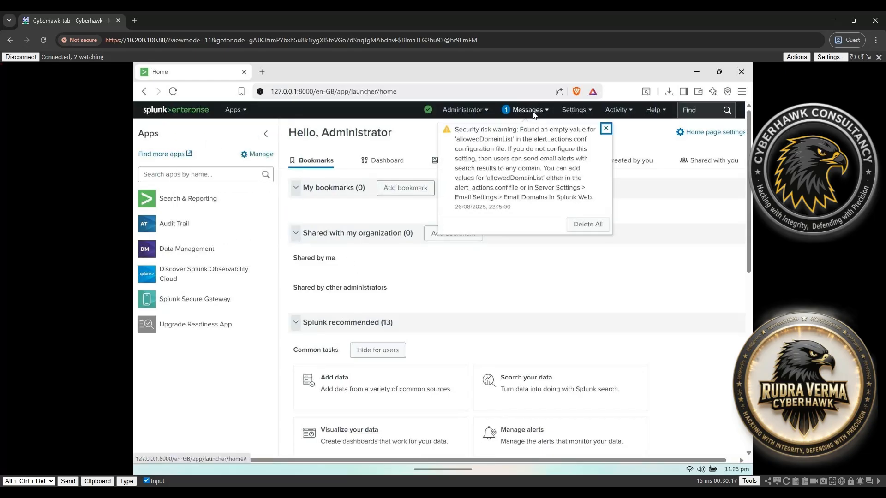
left_click(605, 129)
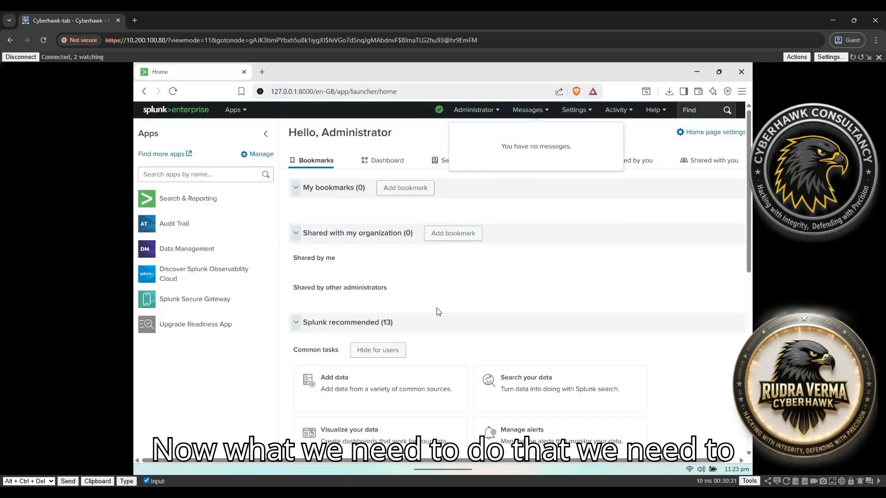
scroll(438, 312, "down", 8)
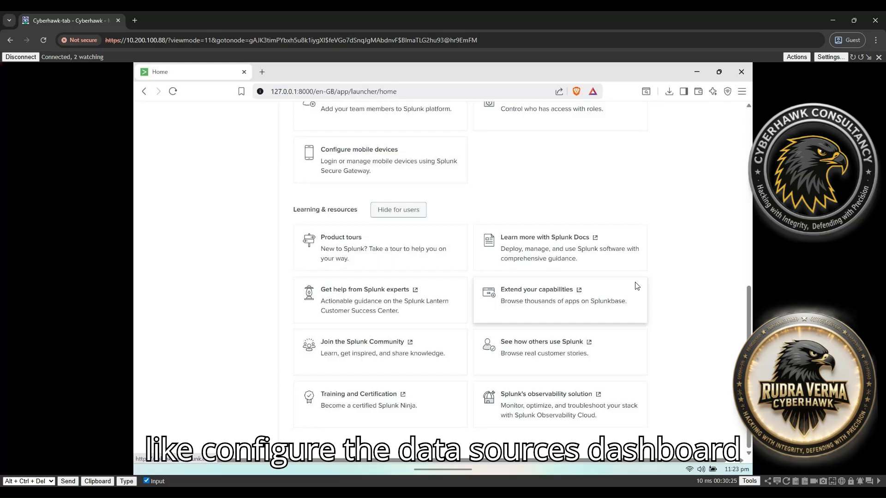
scroll(637, 286, "up", 8)
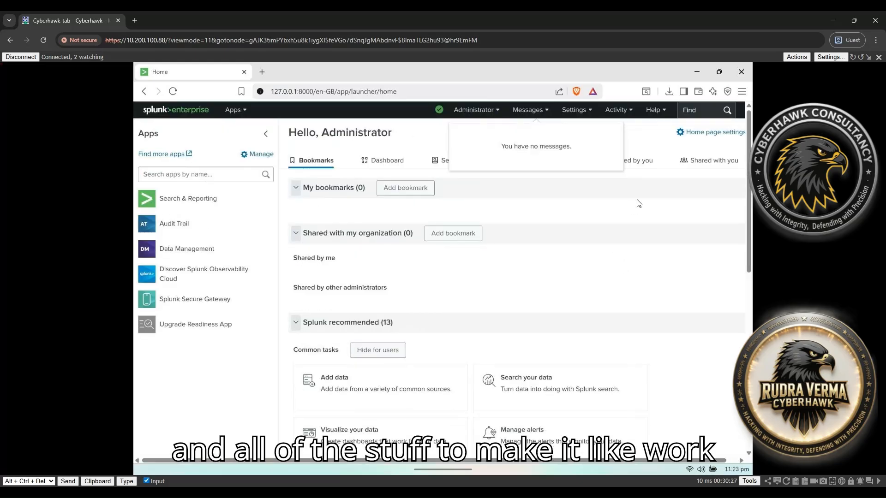